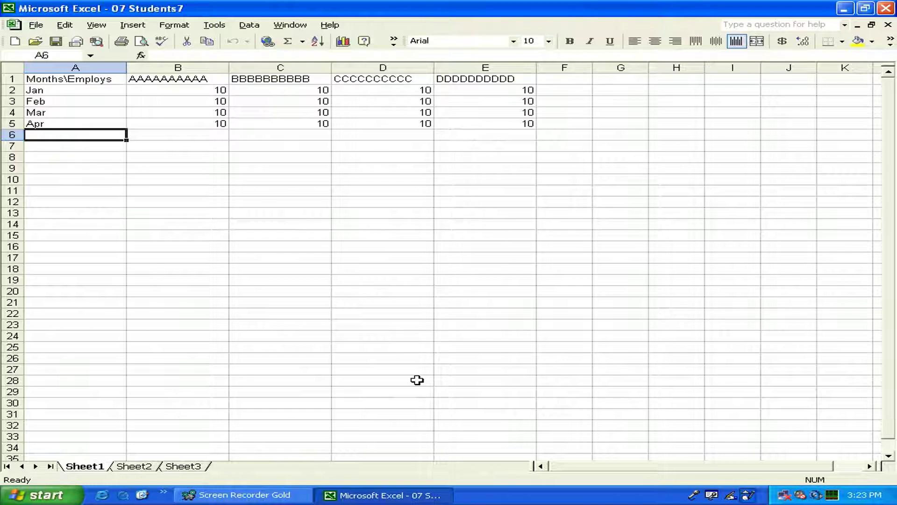
click(80, 81)
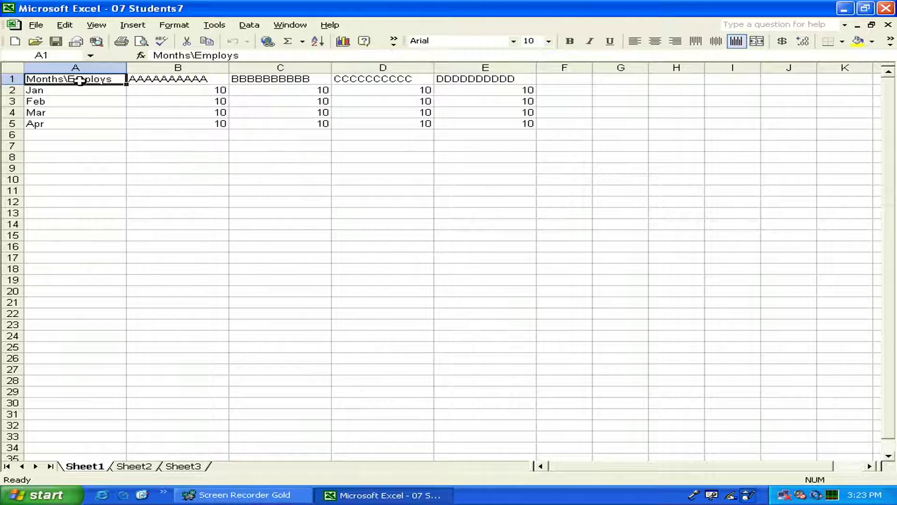
click(198, 79)
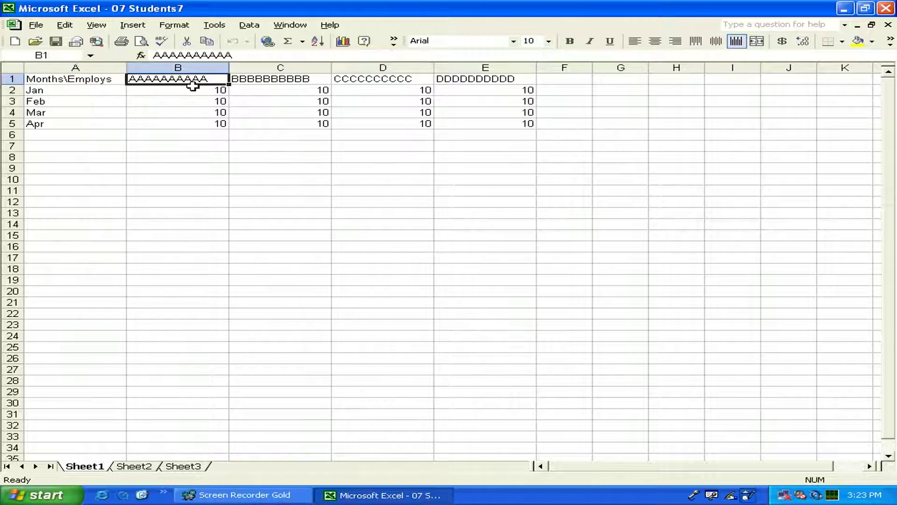
click(245, 80)
click(394, 79)
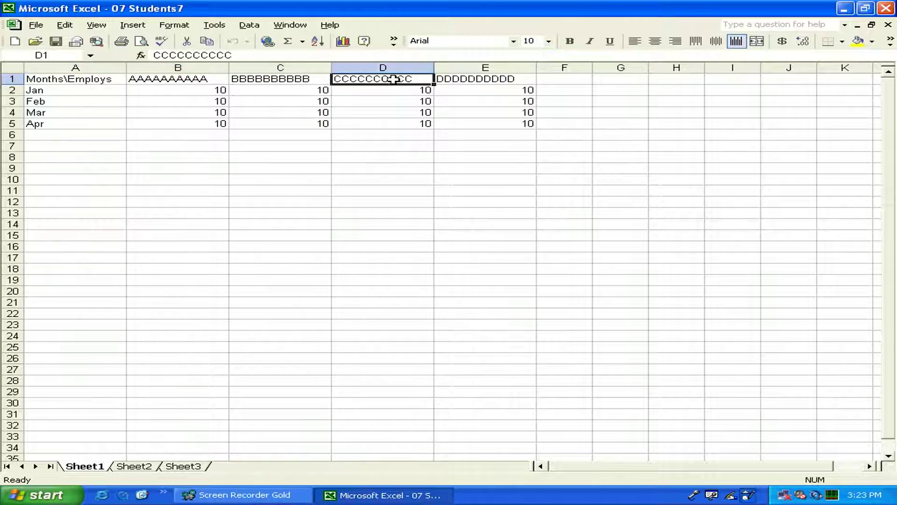
click(479, 80)
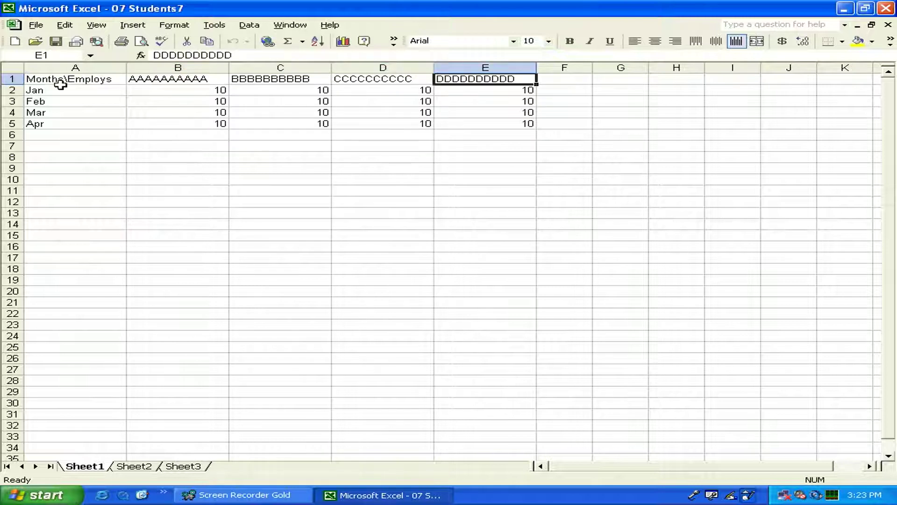
Step: Open the font settings in Format Cells for the header range A1:E1
drag(60, 82, 473, 76)
right_click(366, 81)
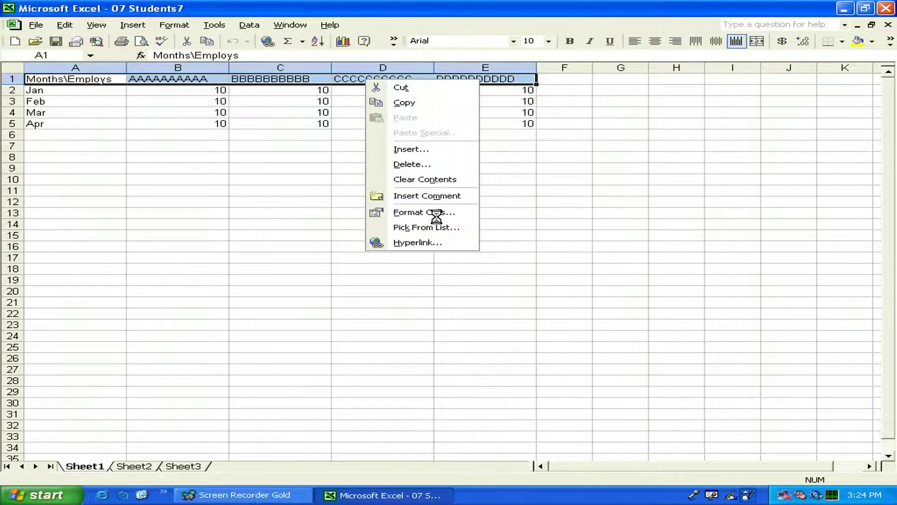
click(423, 213)
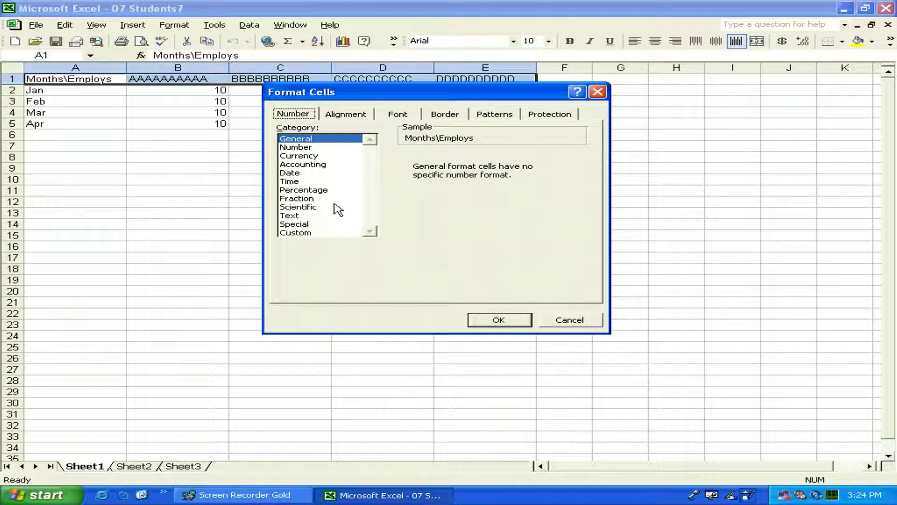
click(401, 117)
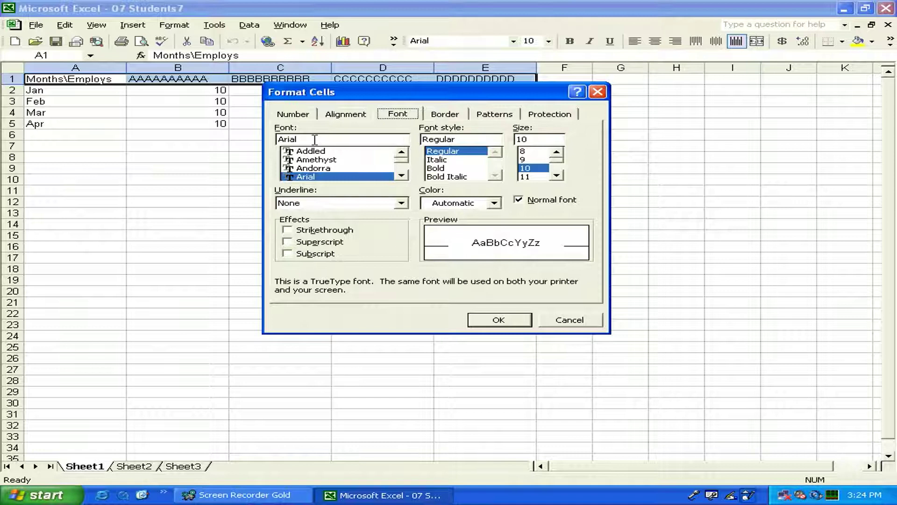
Step: Preview the Andorra font and the Italic, Bold and Bold Italic styles, returning the selection to Arial Regular
click(337, 169)
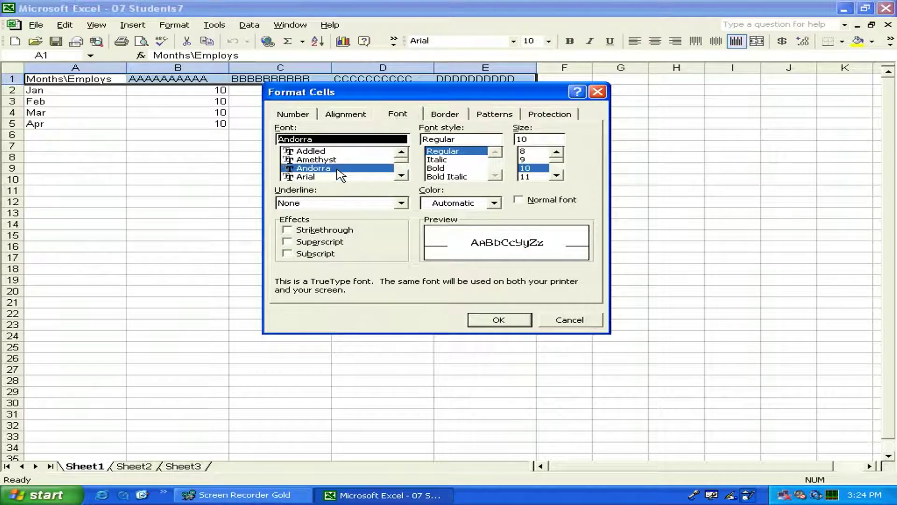
click(338, 177)
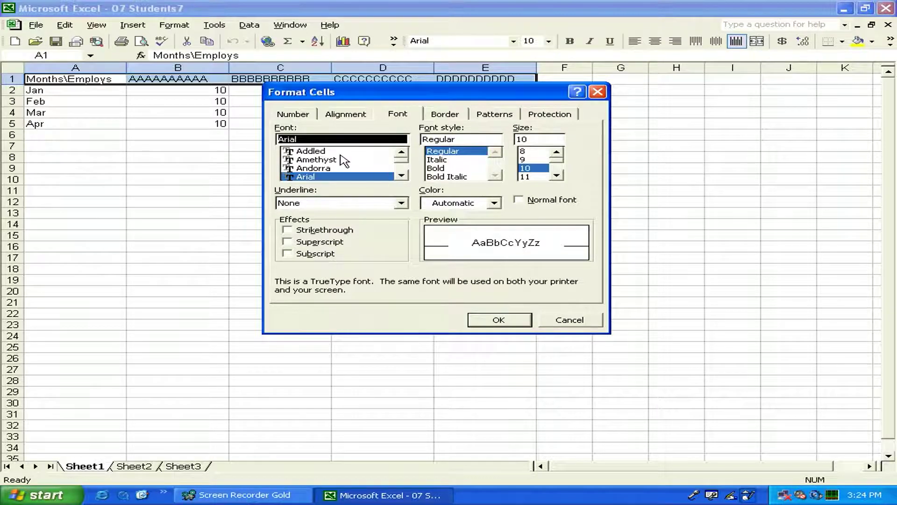
click(461, 160)
click(462, 169)
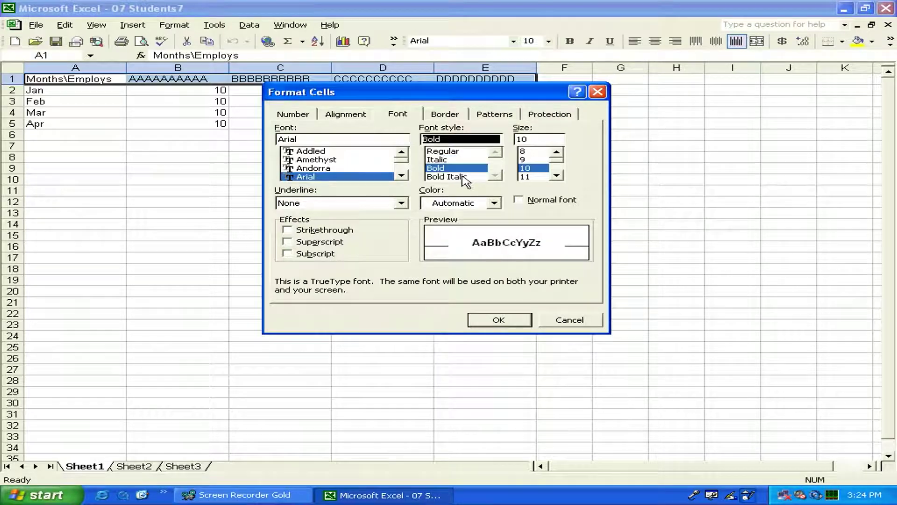
click(463, 176)
click(466, 153)
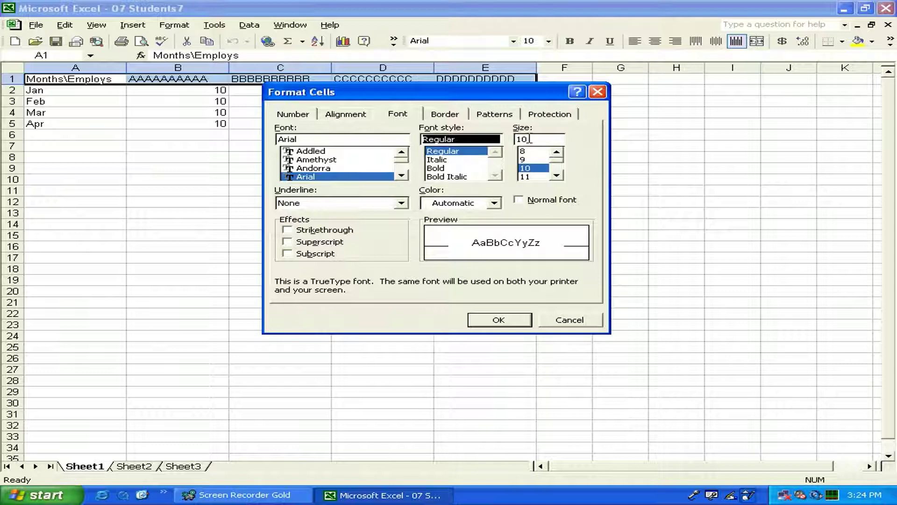
Step: Look through the font size, underline, colour and Normal font options for the header cells
click(530, 138)
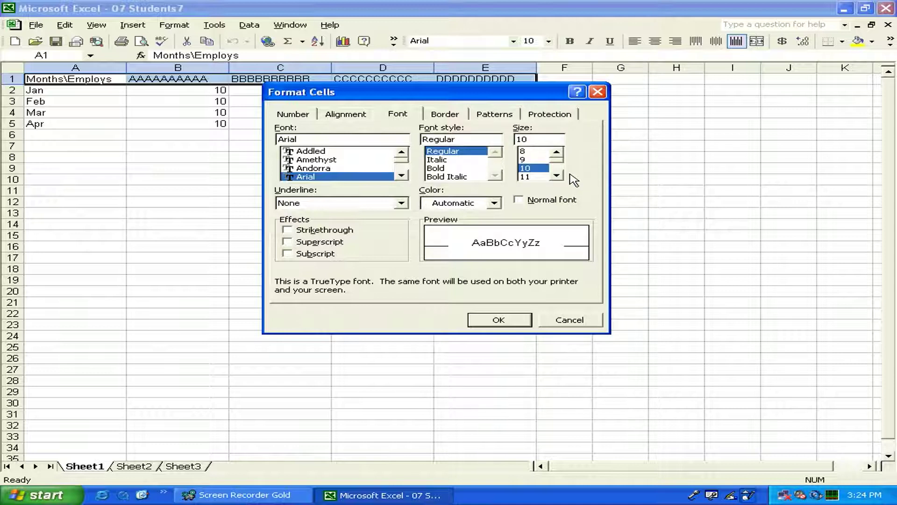
click(335, 207)
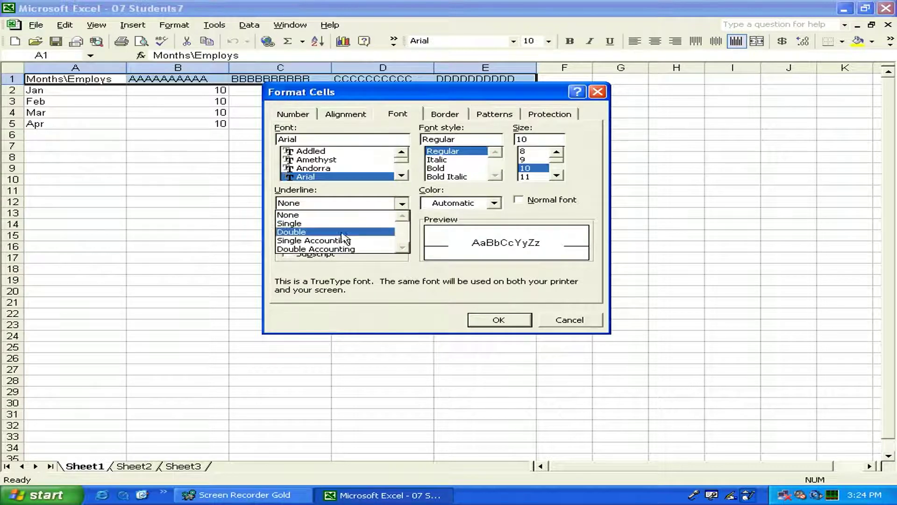
click(345, 207)
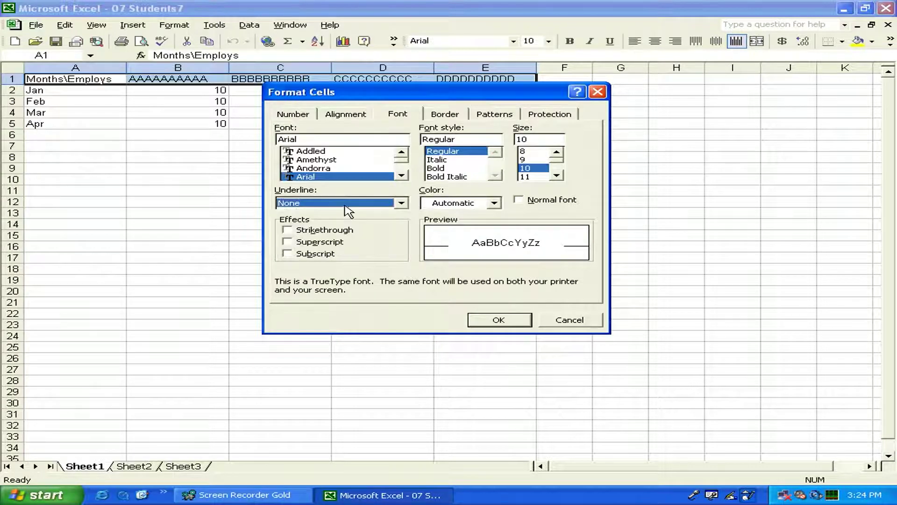
click(455, 214)
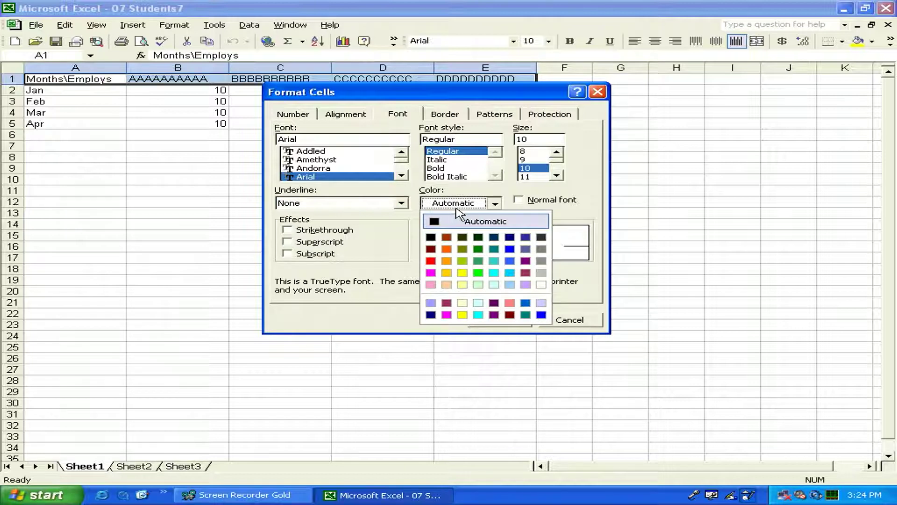
click(526, 202)
click(528, 206)
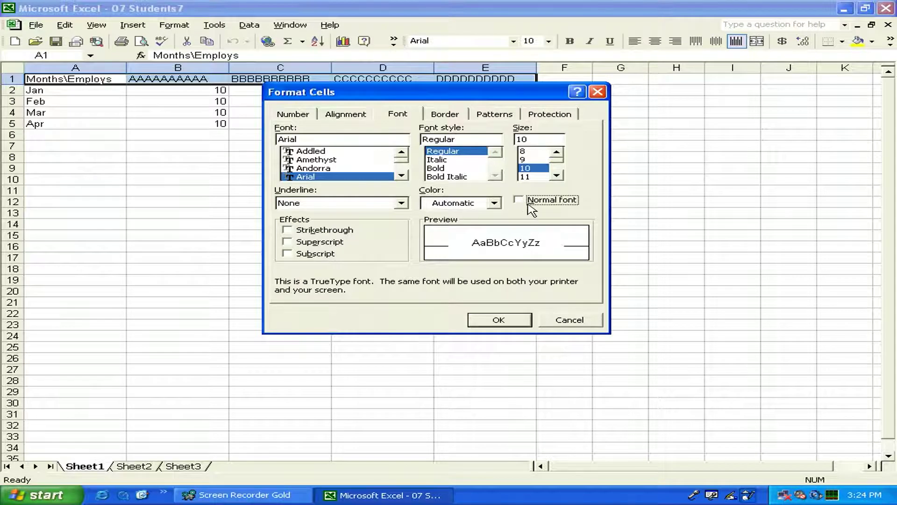
Step: Preview the Strikethrough, Superscript and Subscript effects one at a time, clearing each one again
click(295, 229)
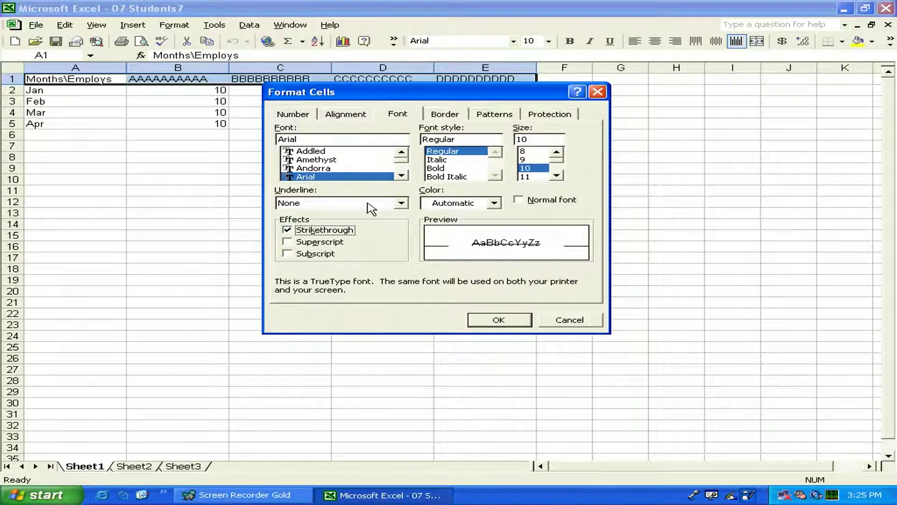
click(295, 231)
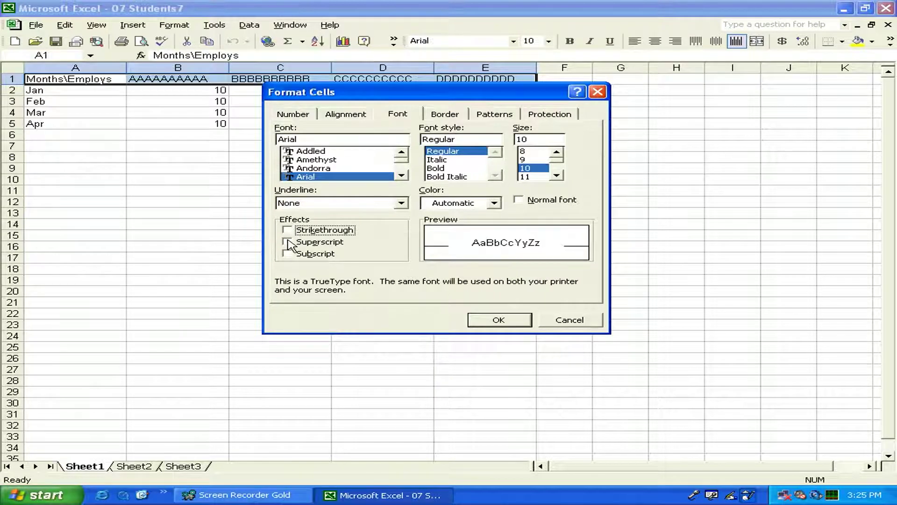
click(289, 242)
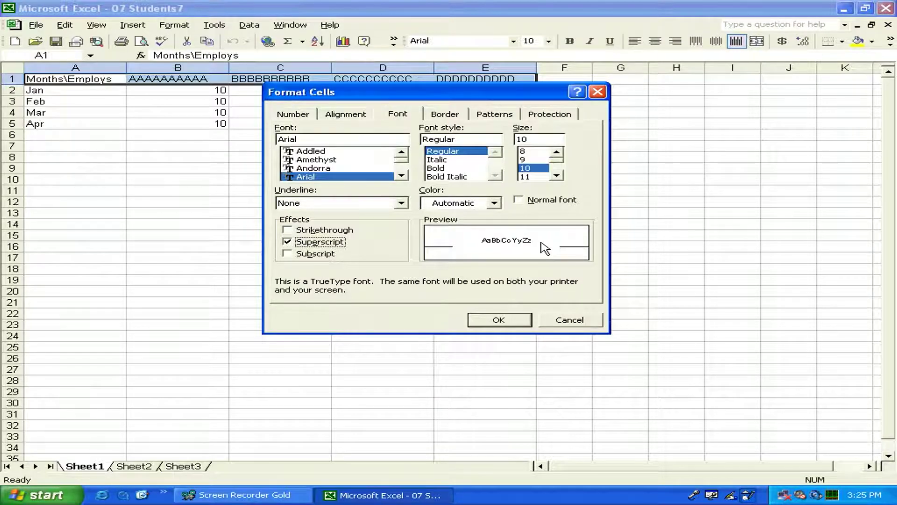
click(287, 242)
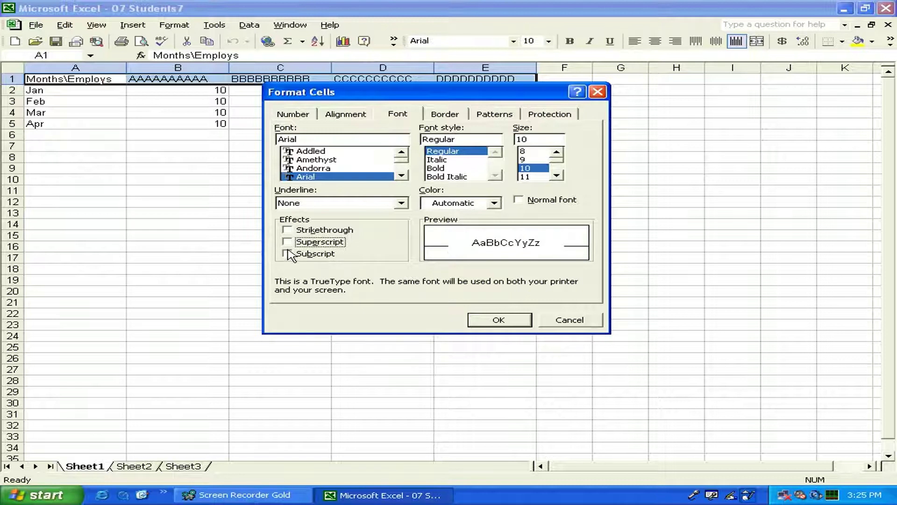
click(287, 254)
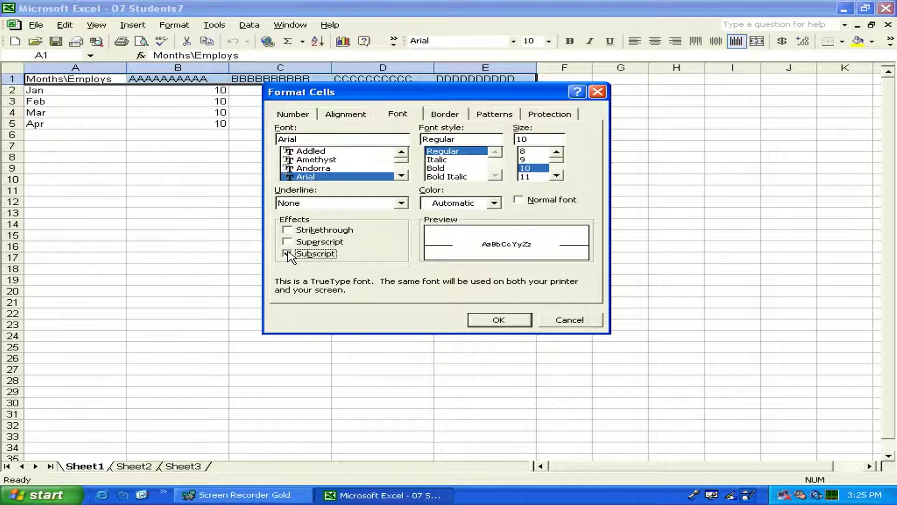
click(287, 253)
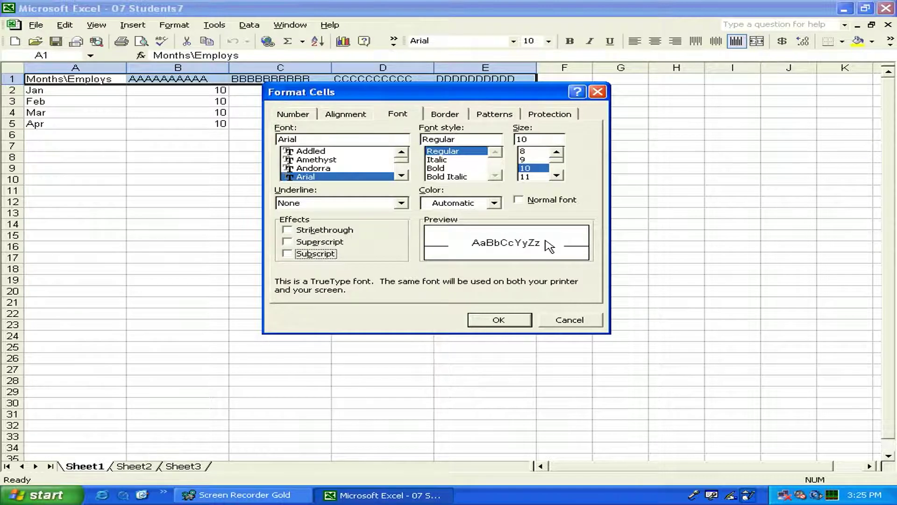
Step: Choose the Balthazar font for the header cells after previewing Batang
click(402, 177)
click(402, 177)
click(402, 177)
click(401, 176)
click(402, 177)
click(401, 176)
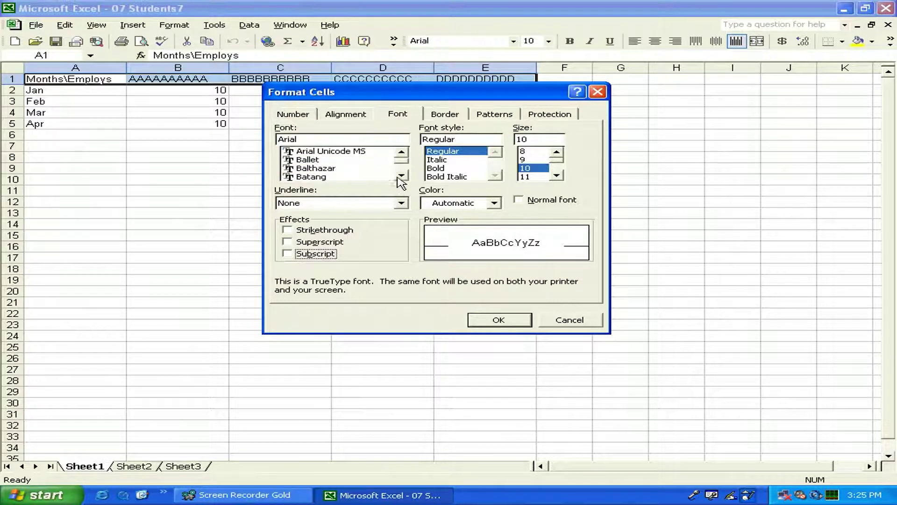
click(334, 177)
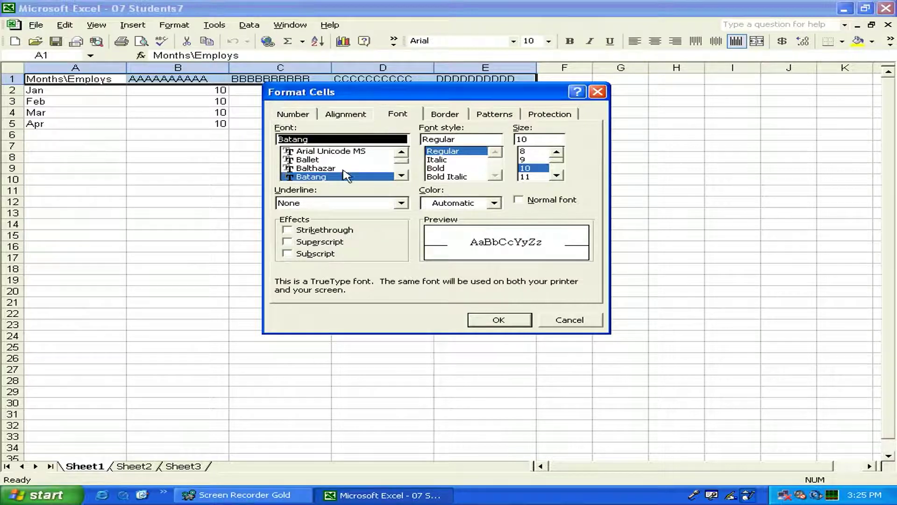
click(330, 169)
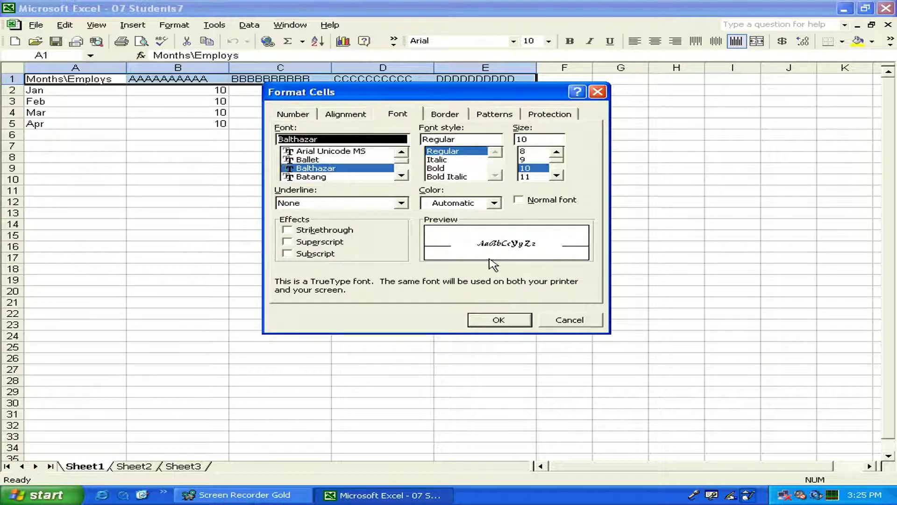
Step: Set the header font style to Bold and the size to 14, and apply the font formatting
click(464, 161)
click(466, 169)
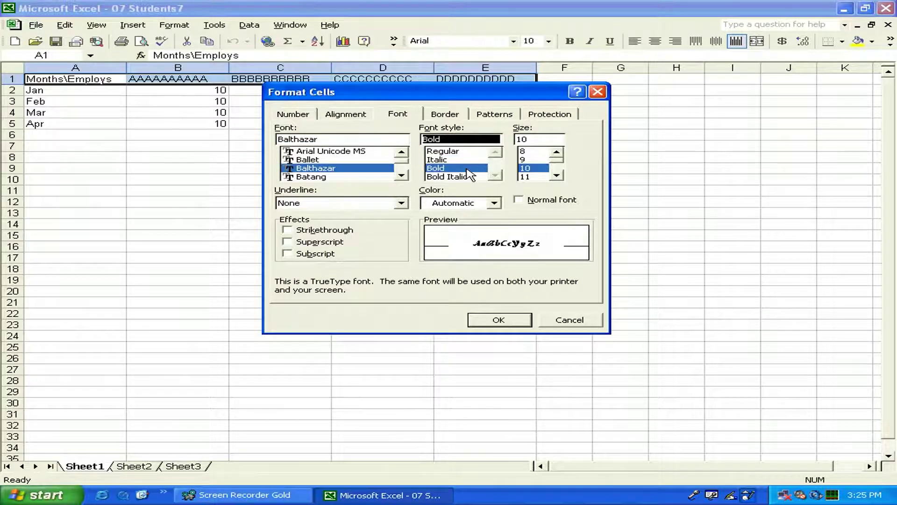
click(467, 152)
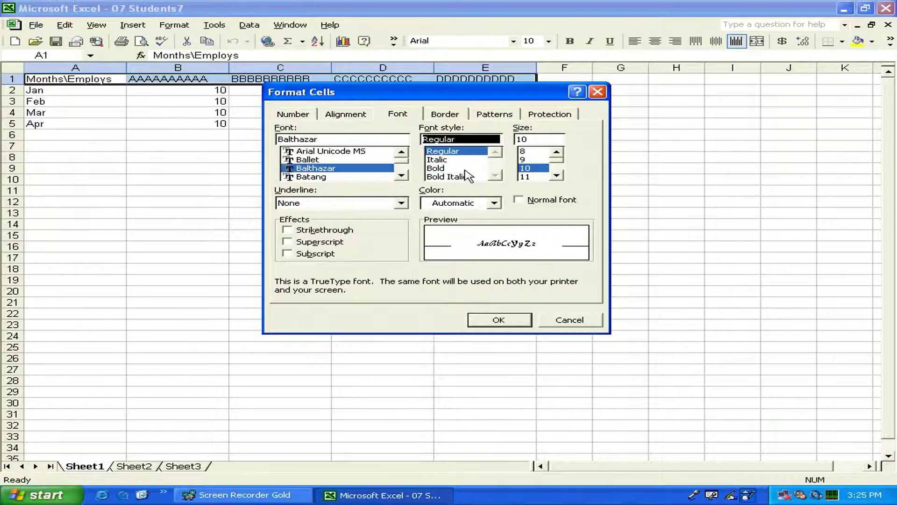
click(466, 169)
click(556, 176)
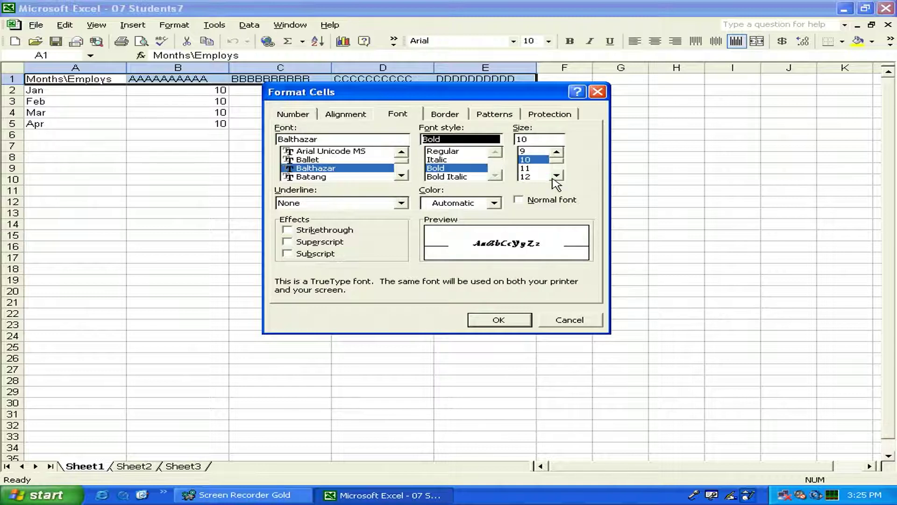
click(556, 175)
click(555, 177)
click(526, 168)
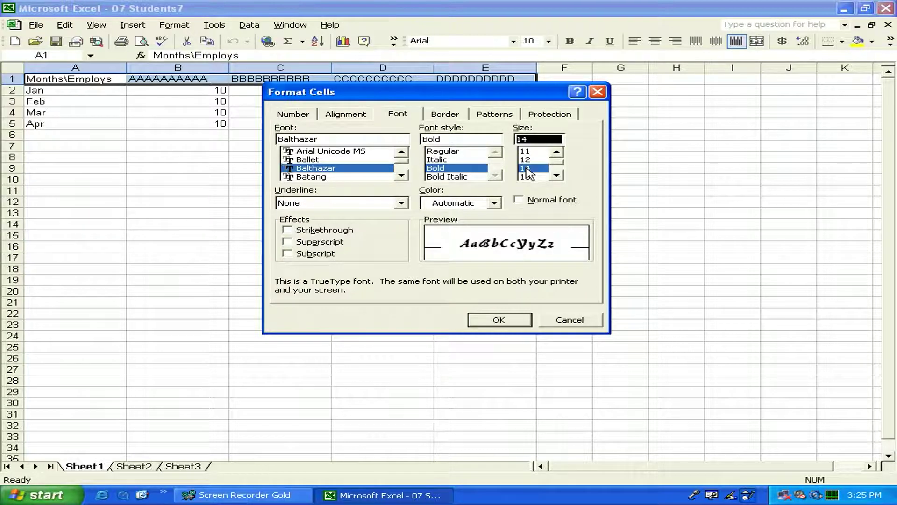
click(499, 321)
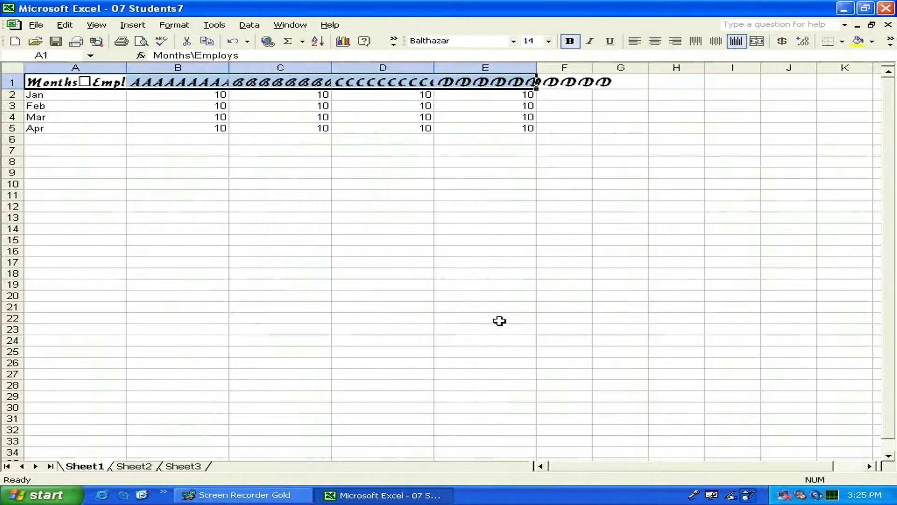
Step: Auto-fit the widths of columns A through E to their header text
click(511, 198)
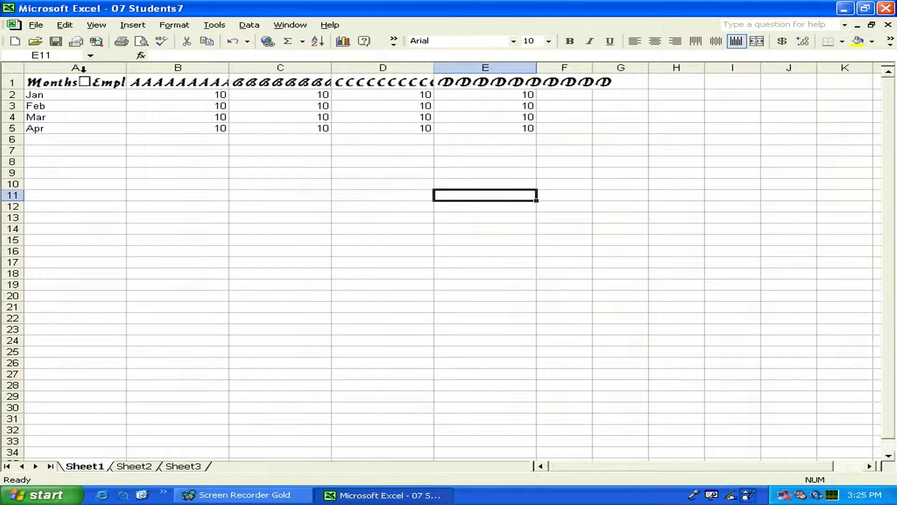
double_click(126, 68)
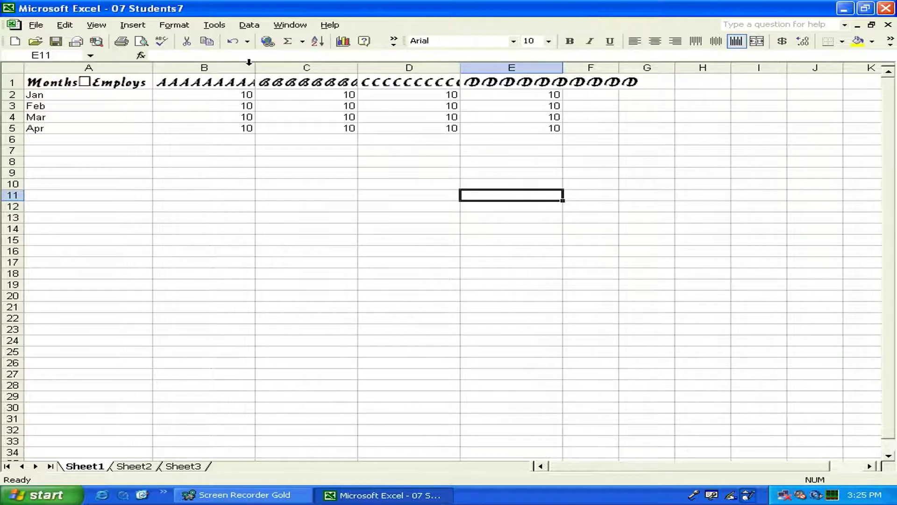
double_click(256, 68)
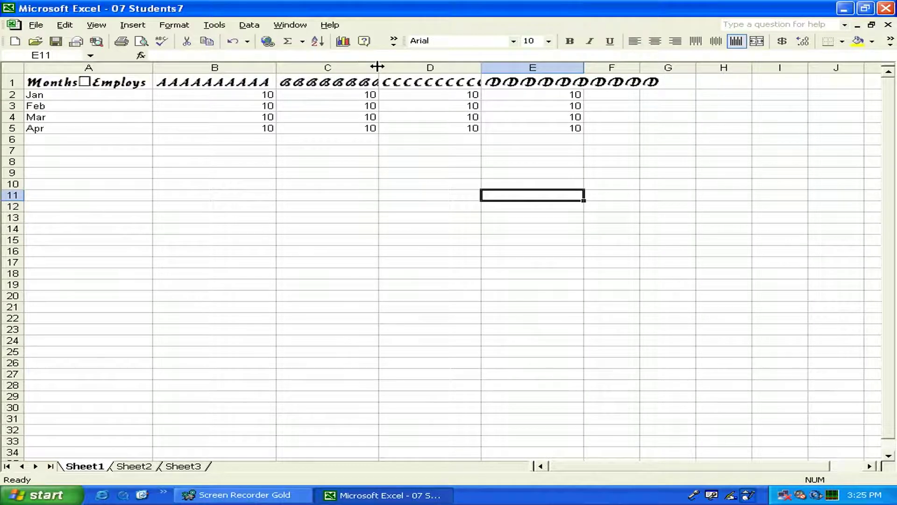
double_click(379, 68)
double_click(521, 68)
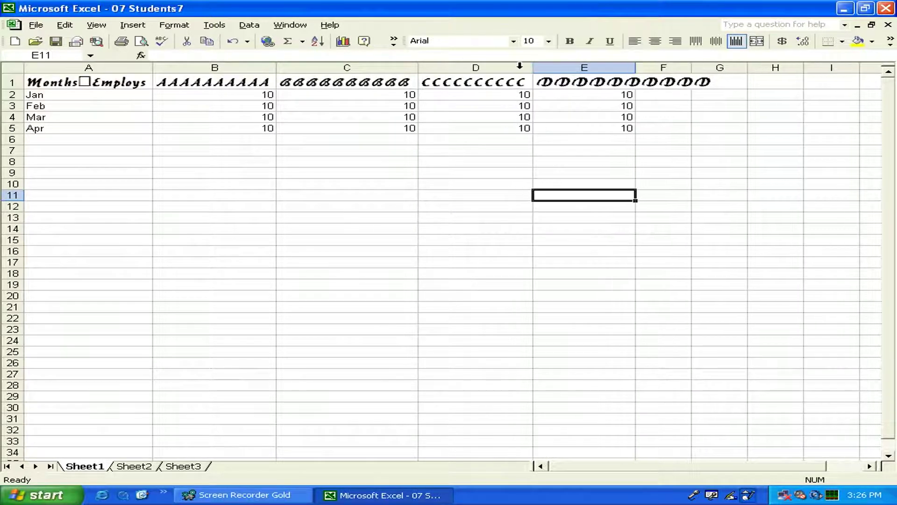
double_click(635, 67)
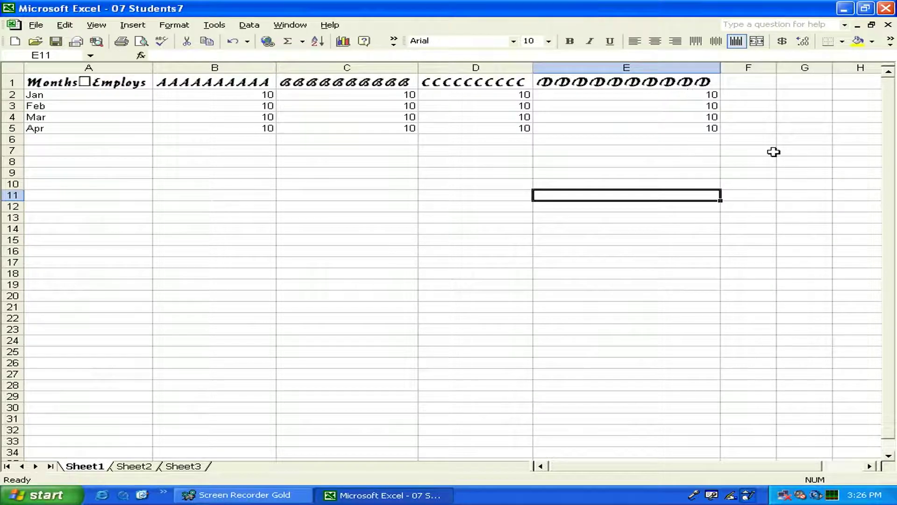
Step: Change the font of the header cells A1:E1 to Addled
click(80, 161)
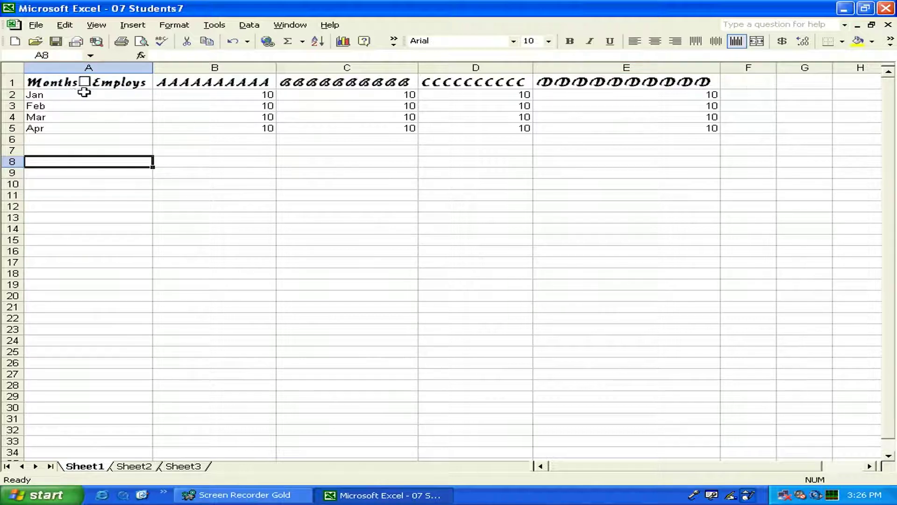
click(117, 83)
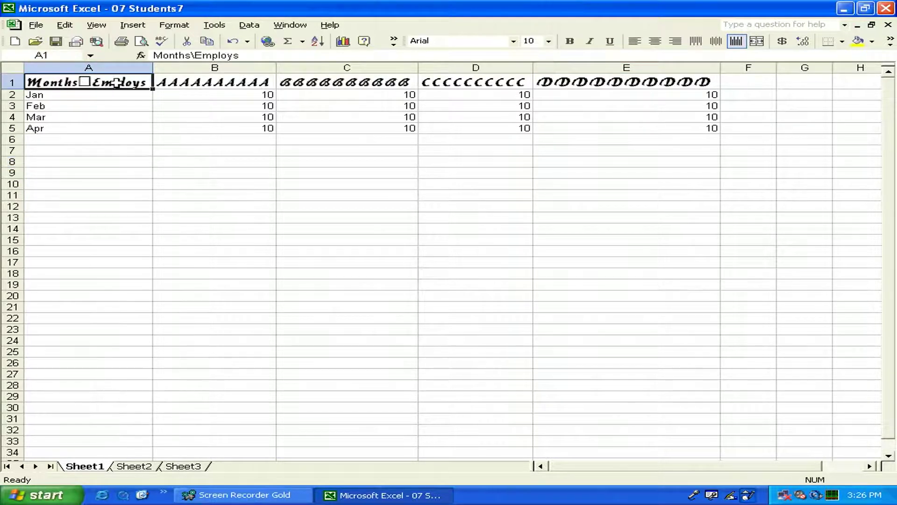
drag(117, 83, 578, 92)
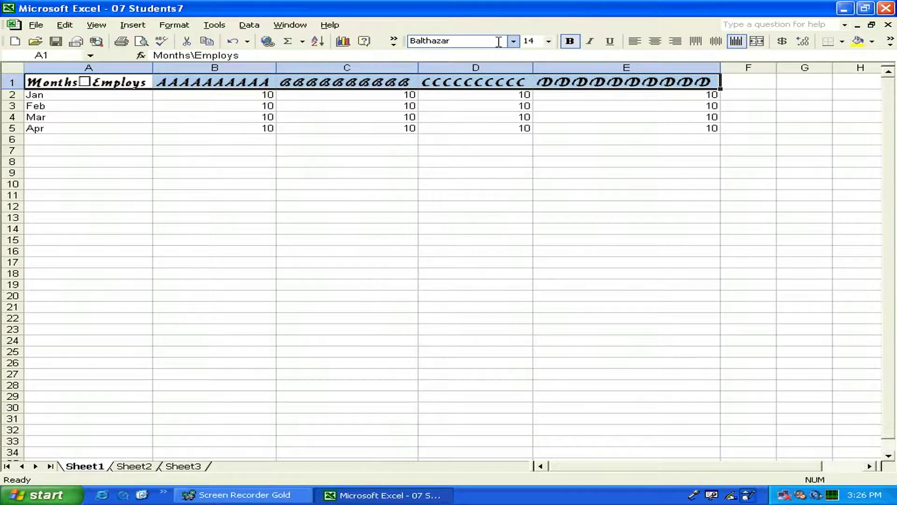
click(634, 41)
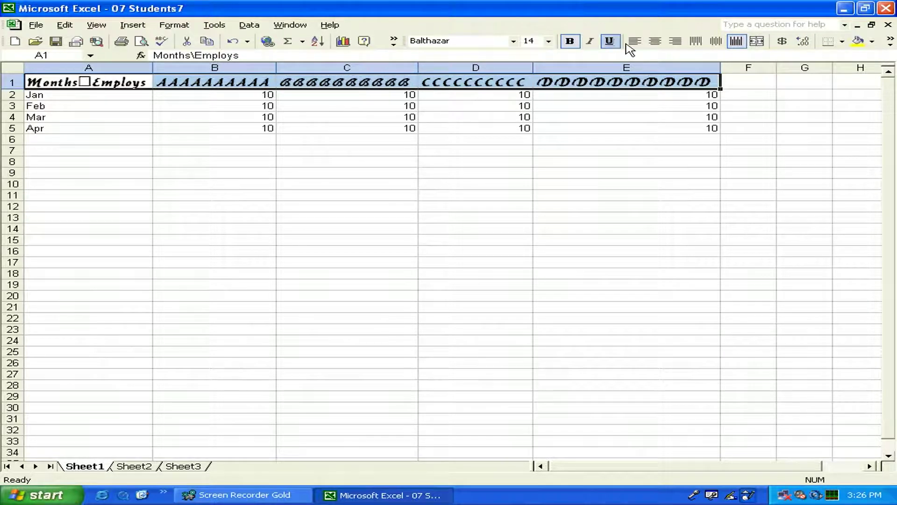
click(513, 42)
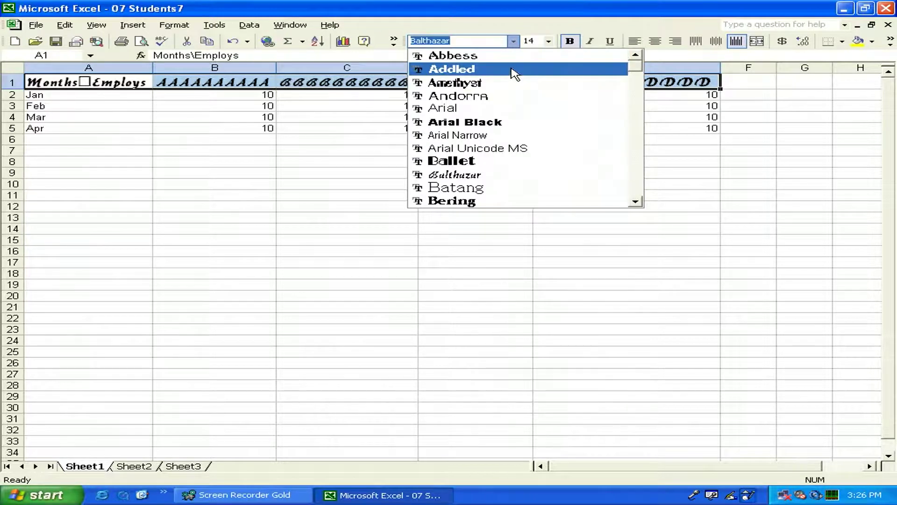
click(514, 70)
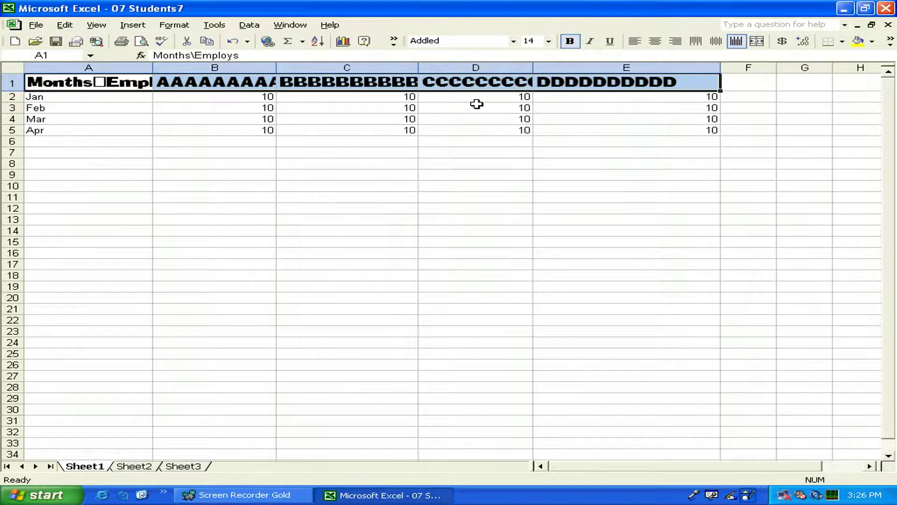
Step: Set the header font size to 8 and align the header text left after trying centre alignment
click(513, 41)
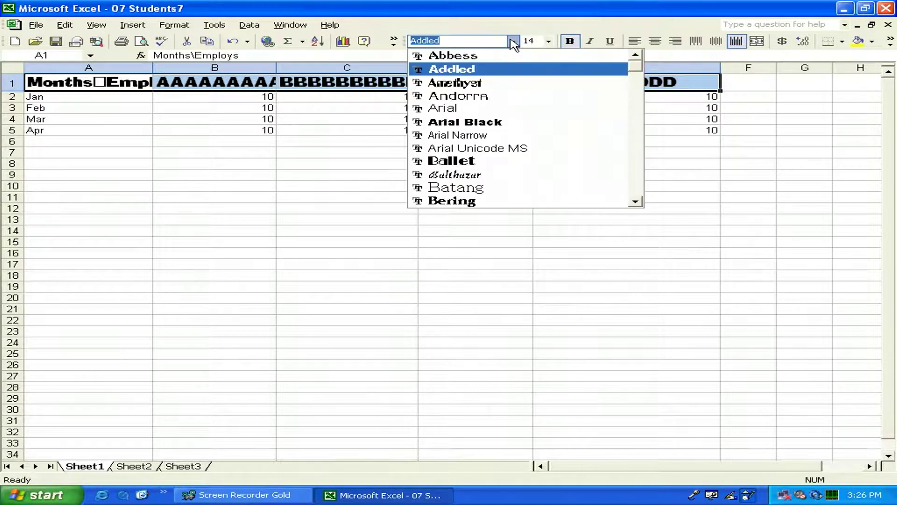
click(549, 41)
click(549, 42)
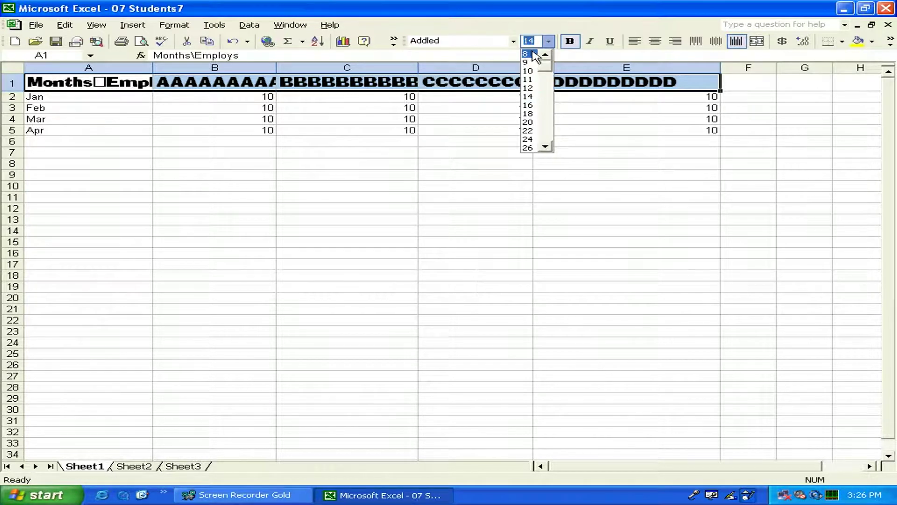
click(528, 55)
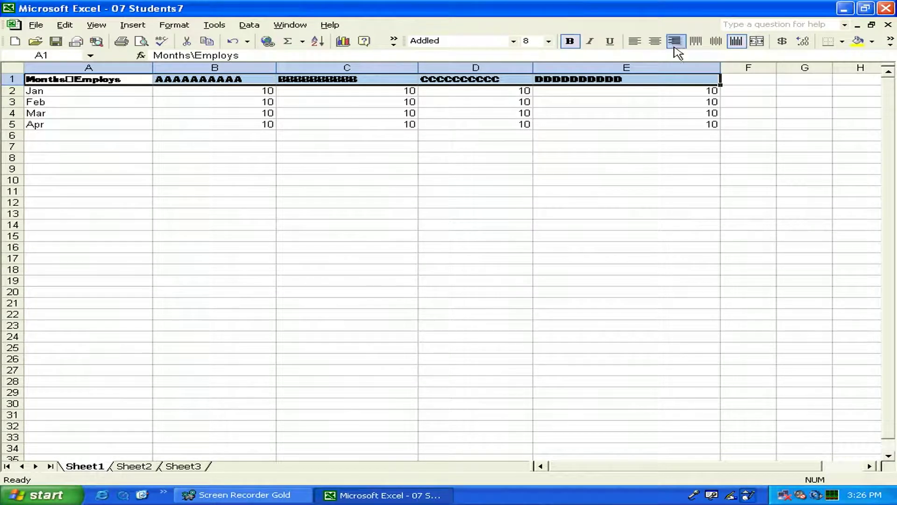
click(655, 43)
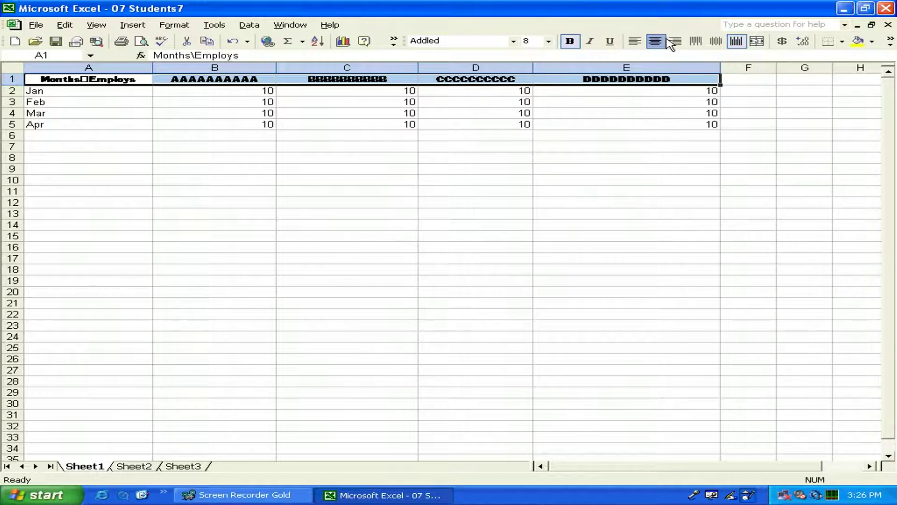
click(640, 42)
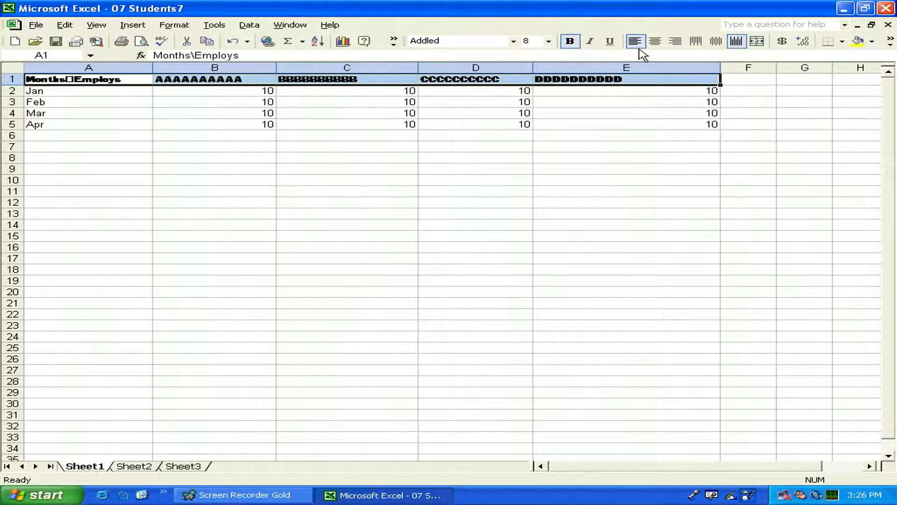
Step: Try a dark green fill on the header cells, and set them back to no fill
click(872, 41)
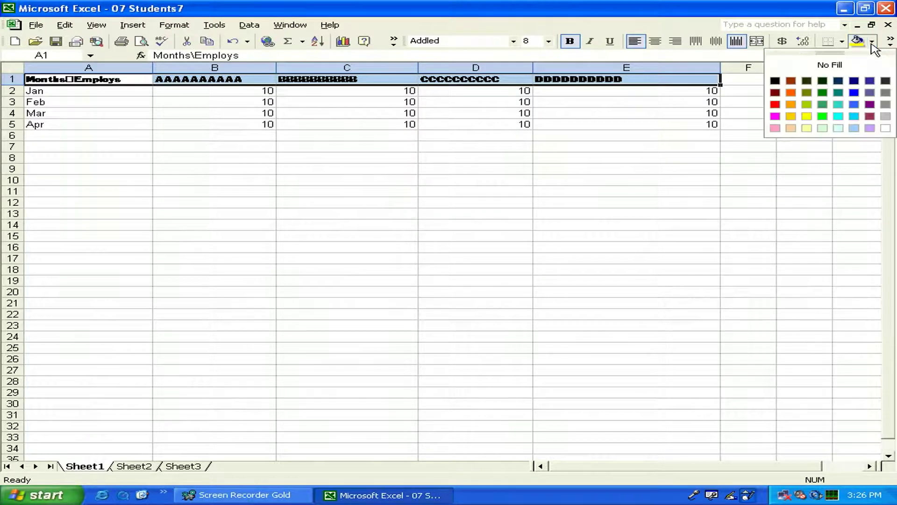
click(821, 81)
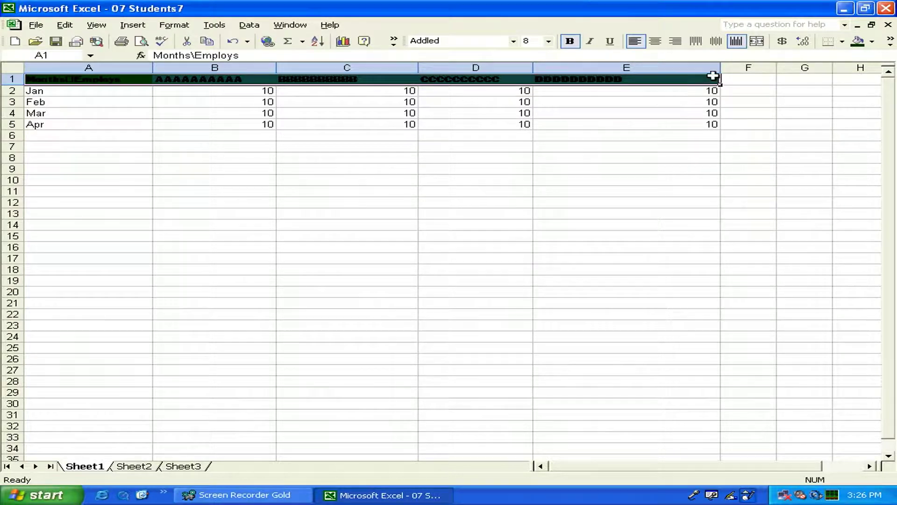
click(872, 41)
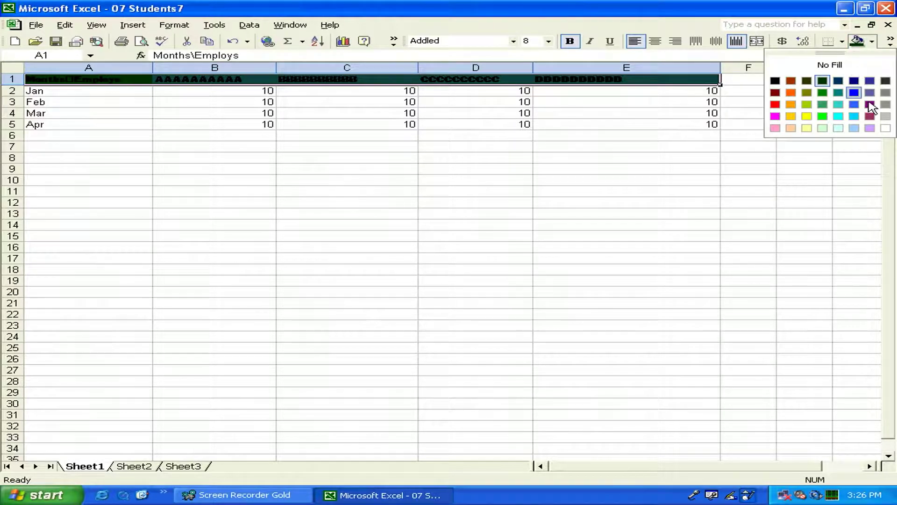
click(846, 65)
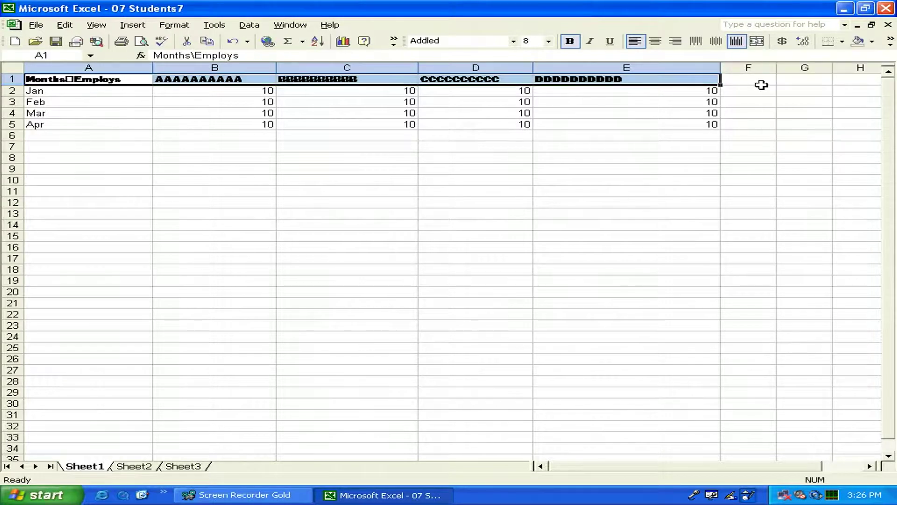
Step: Set the font color of the header cells A1:E1 to brown and deselect them
click(889, 42)
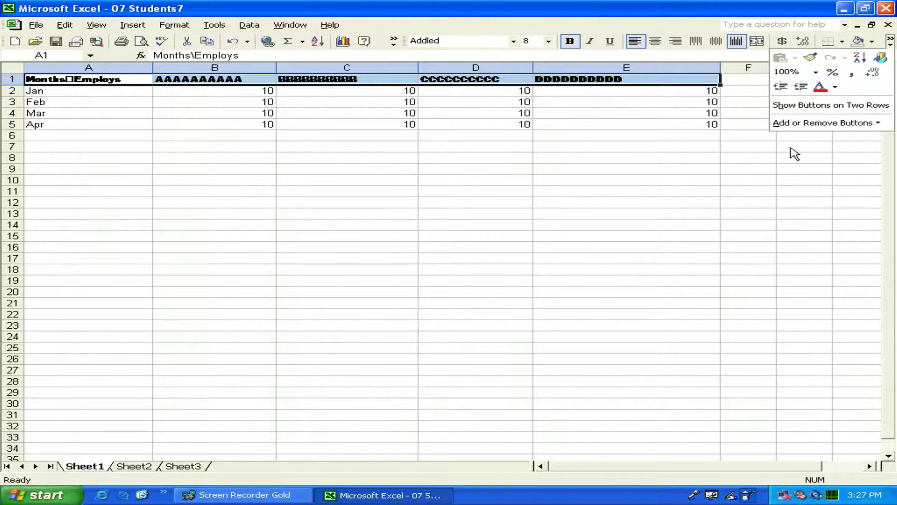
click(748, 150)
drag(664, 78, 126, 74)
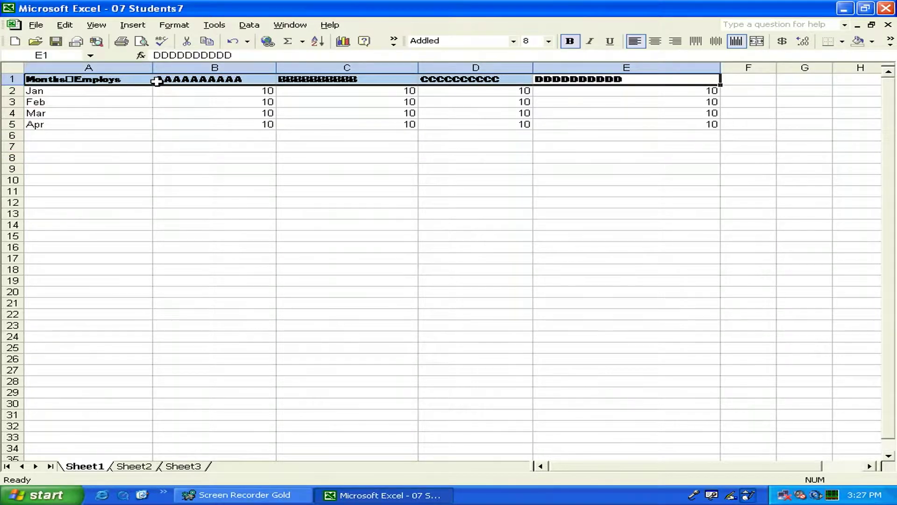
right_click(165, 81)
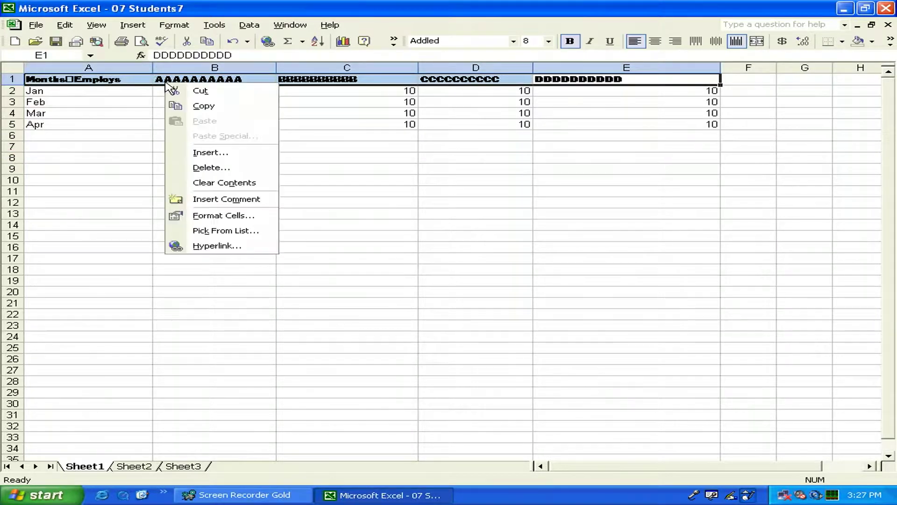
click(233, 215)
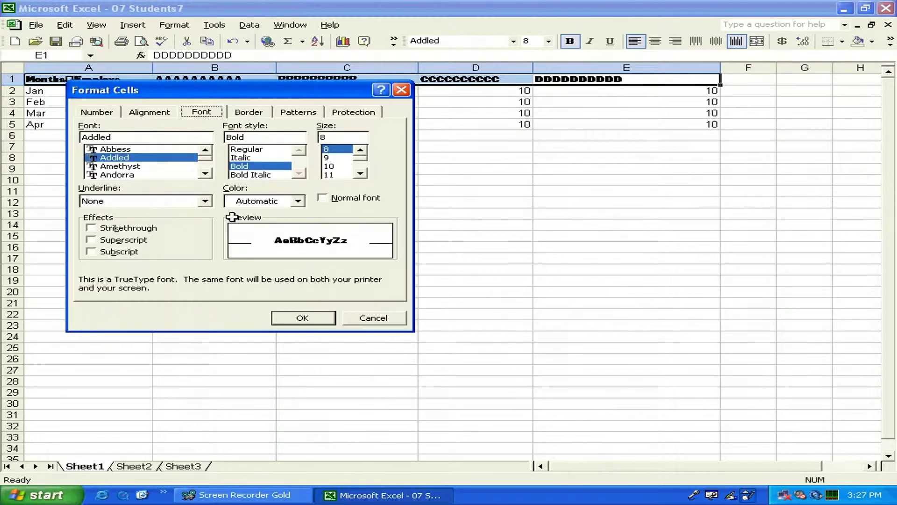
click(297, 201)
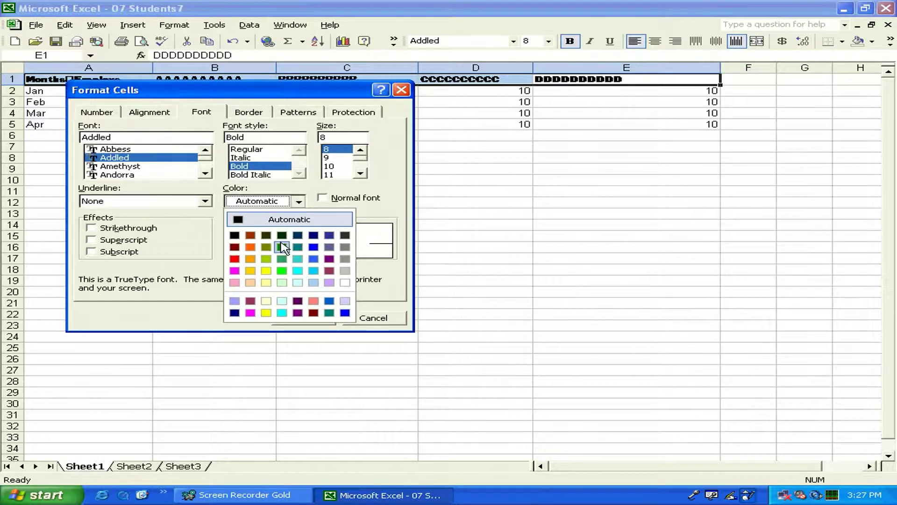
click(250, 235)
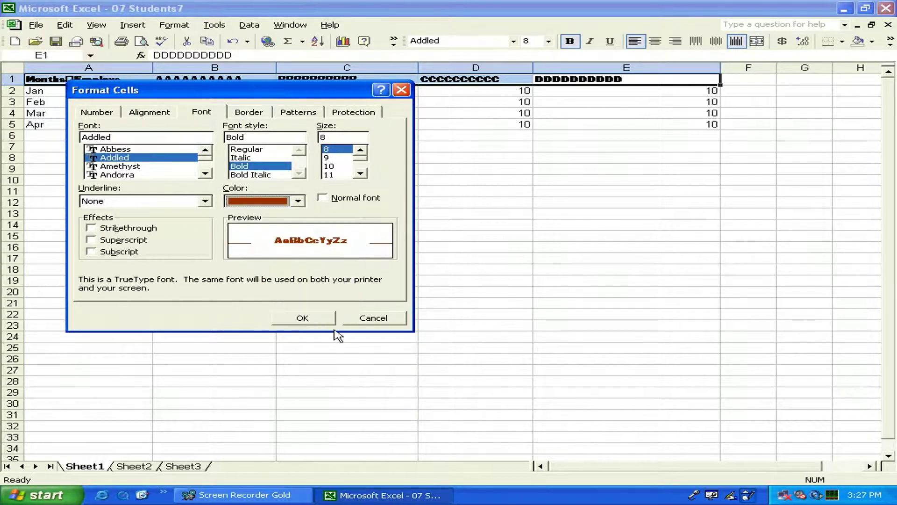
click(320, 315)
click(320, 187)
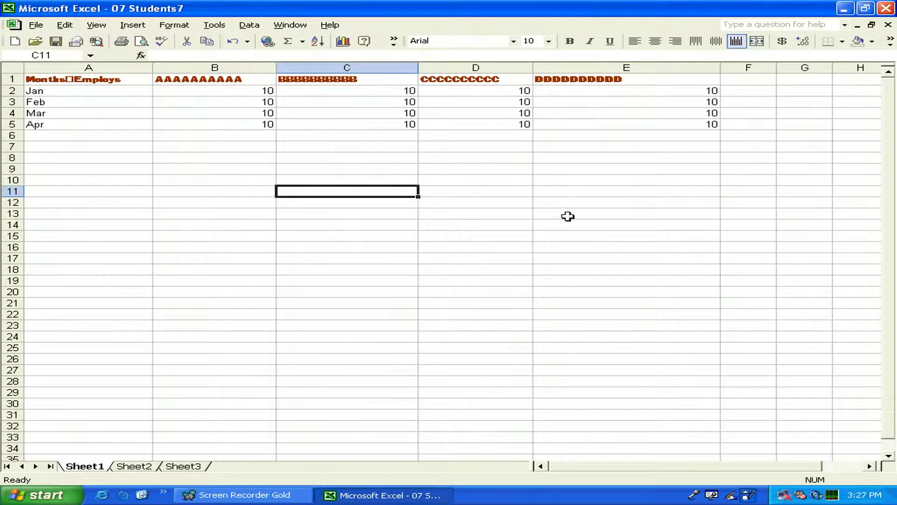
Step: Insert a blank row above the header row
click(12, 79)
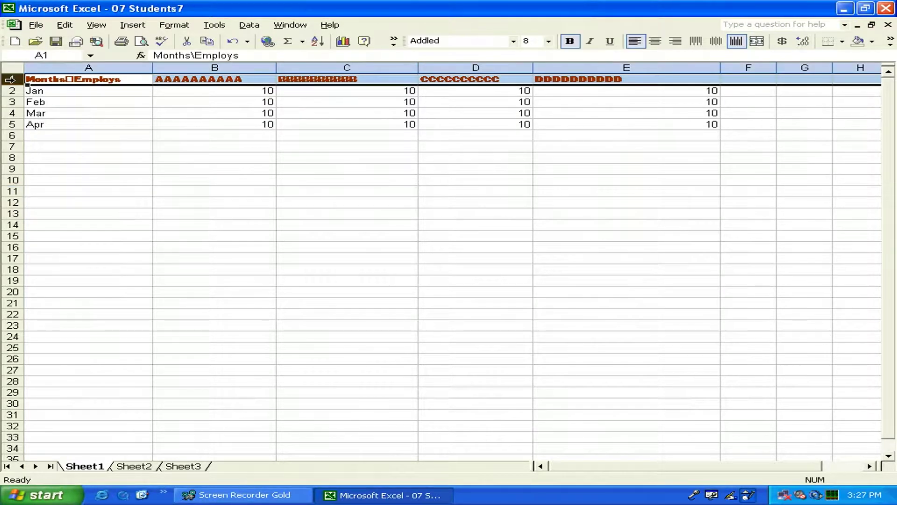
right_click(11, 80)
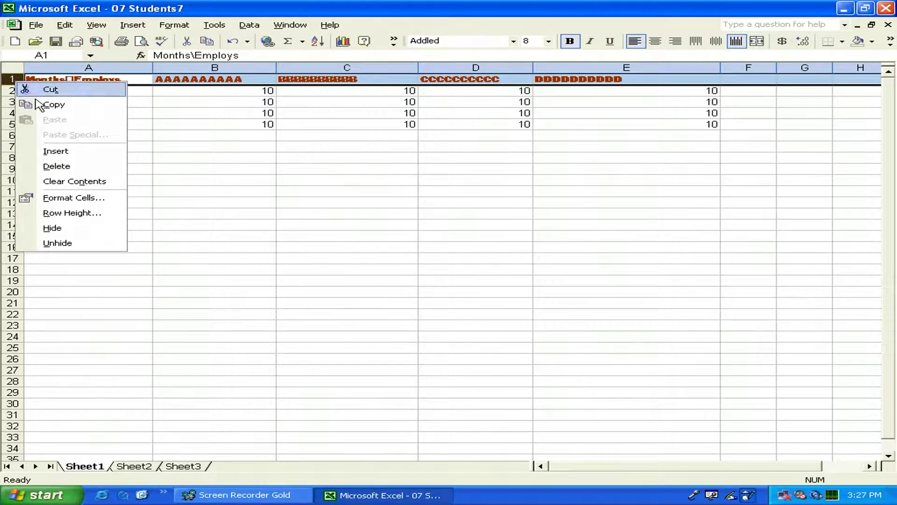
click(63, 151)
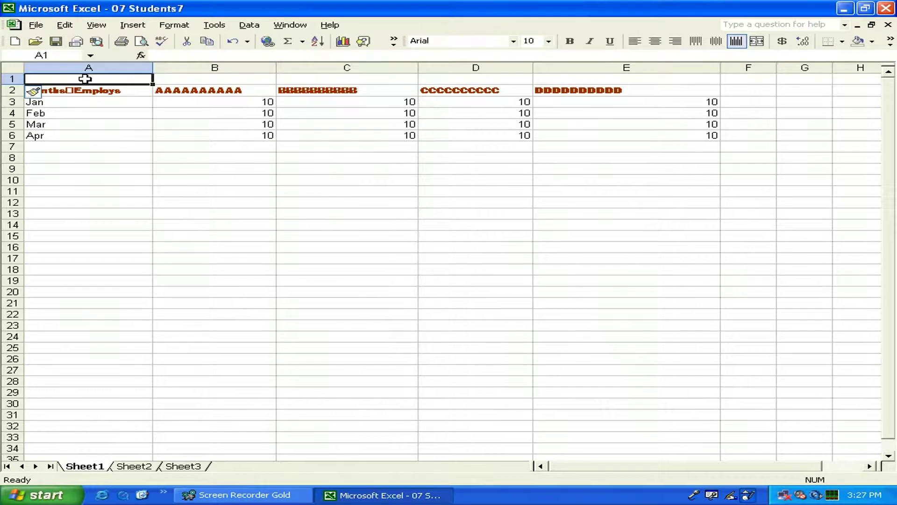
Step: Enter the title QUARTERLY SALES in cell A1
key(Caps_Lock)
text(QUART)
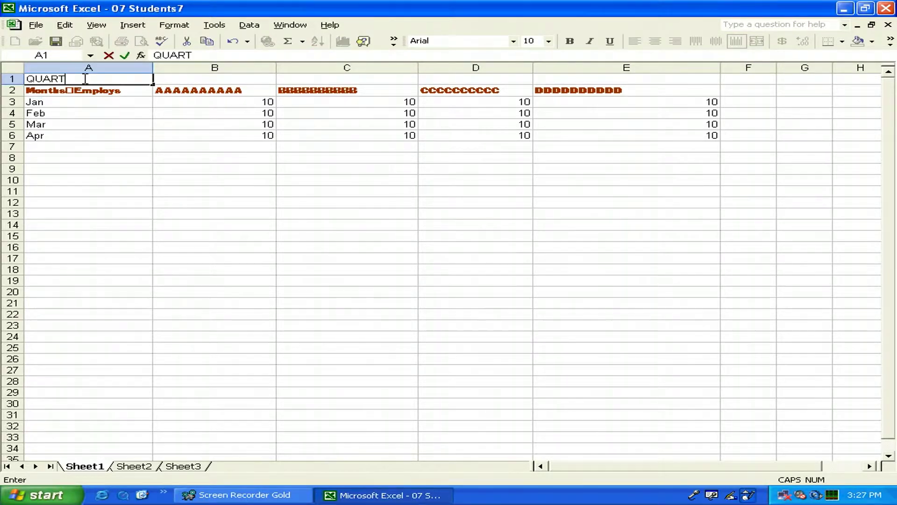
text(ERLY SAKL)
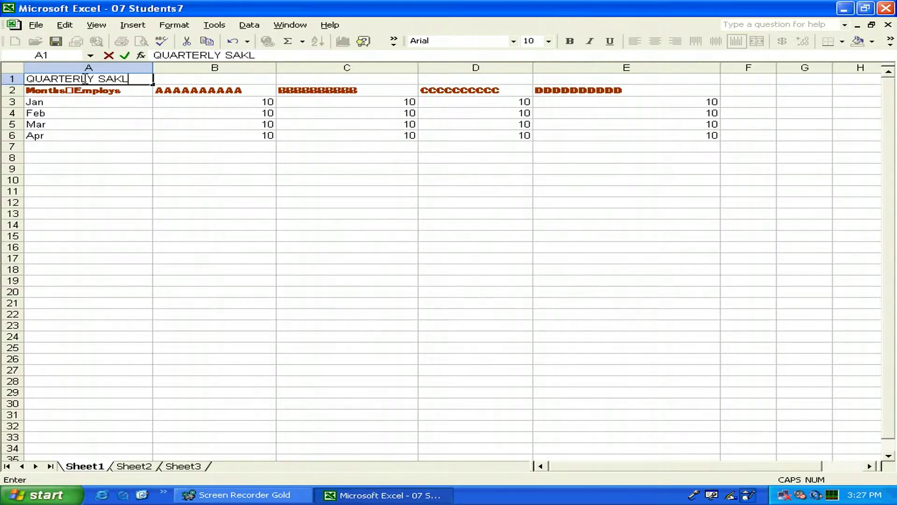
key(BackSpace)
key(BackSpace)
text(LES)
click(143, 149)
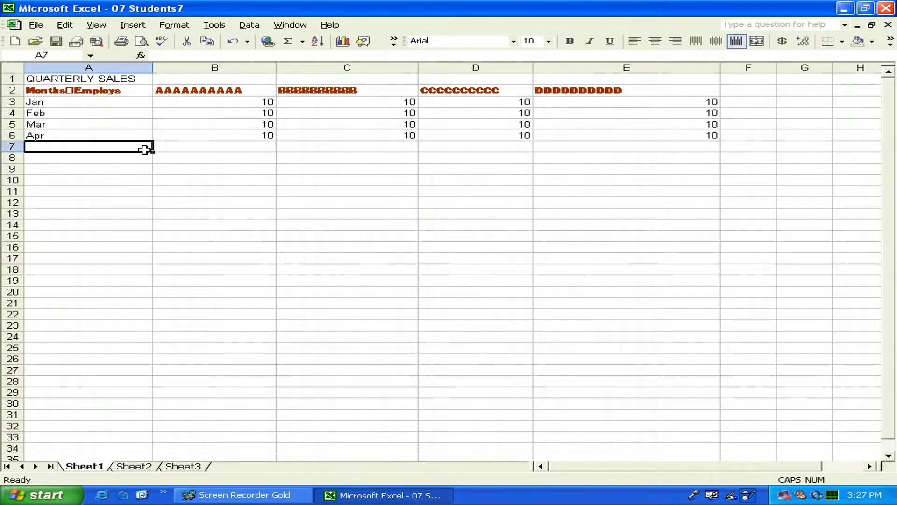
Step: Merge and centre the title across cells A1:E1, and make row 1 about three times as tall
click(120, 78)
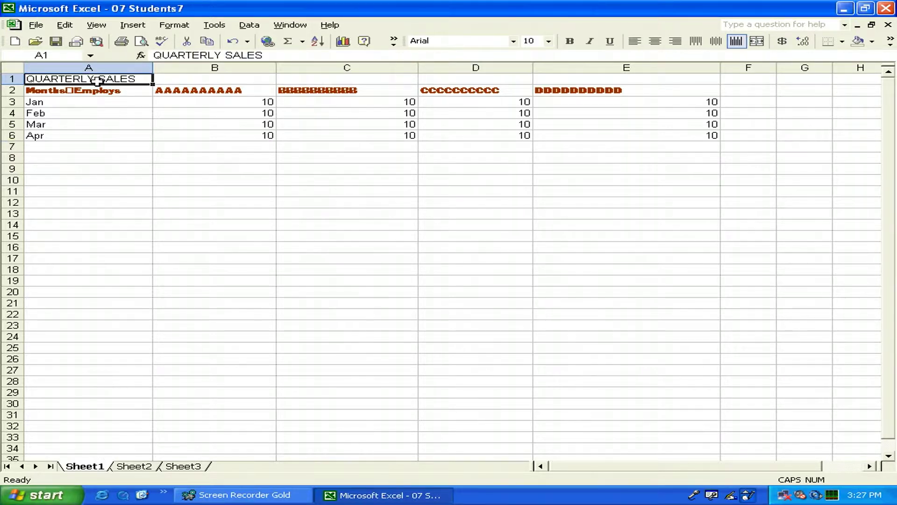
drag(101, 78, 586, 73)
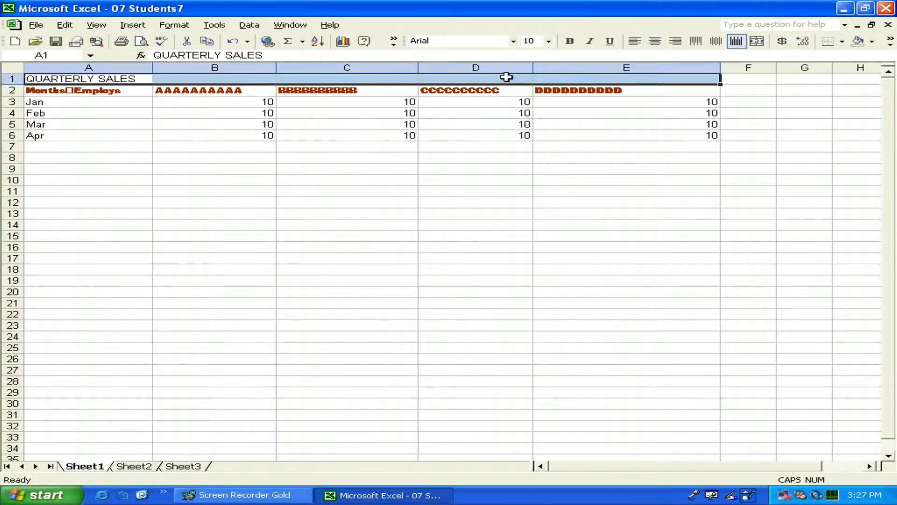
click(758, 41)
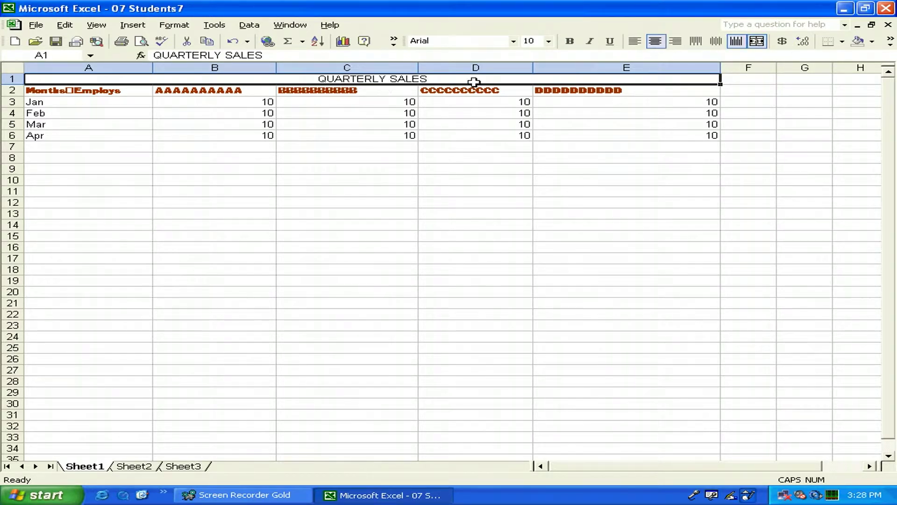
drag(16, 84, 16, 106)
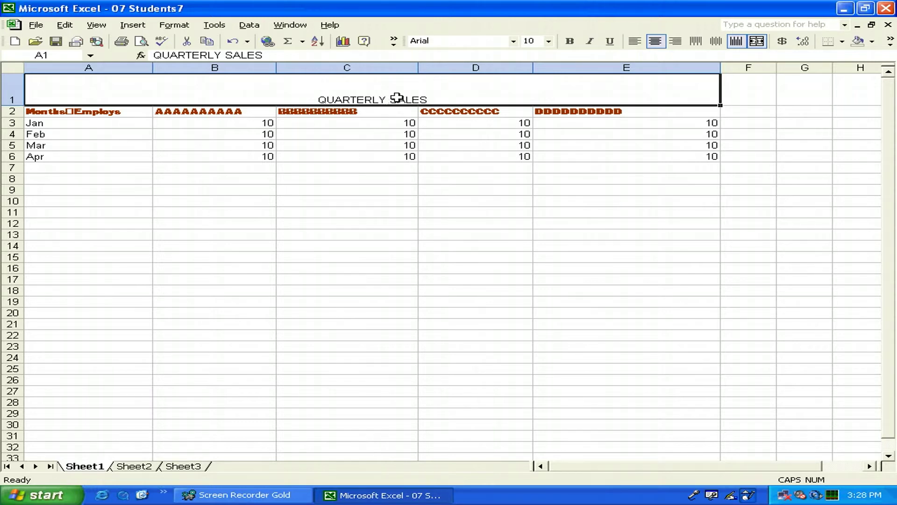
Step: Set the vertical text alignment of the merged QUARTERLY SALES title cell to Center
right_click(400, 82)
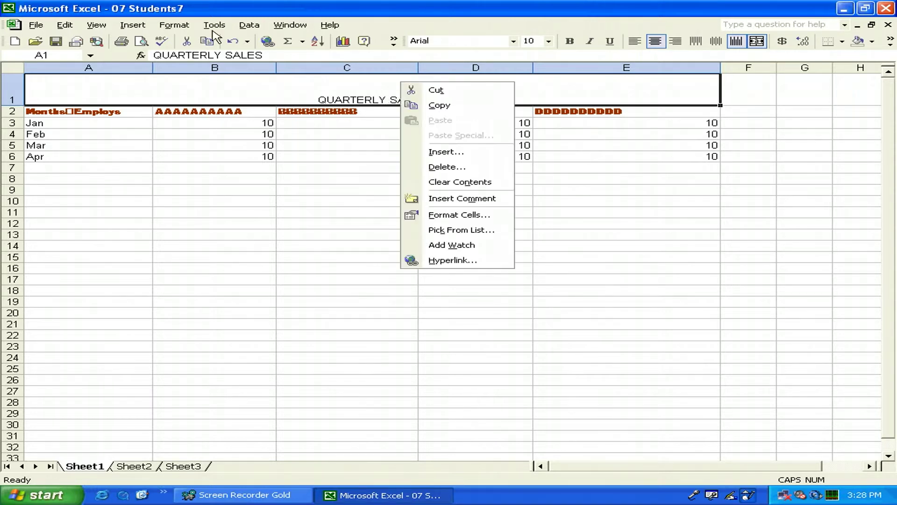
click(459, 215)
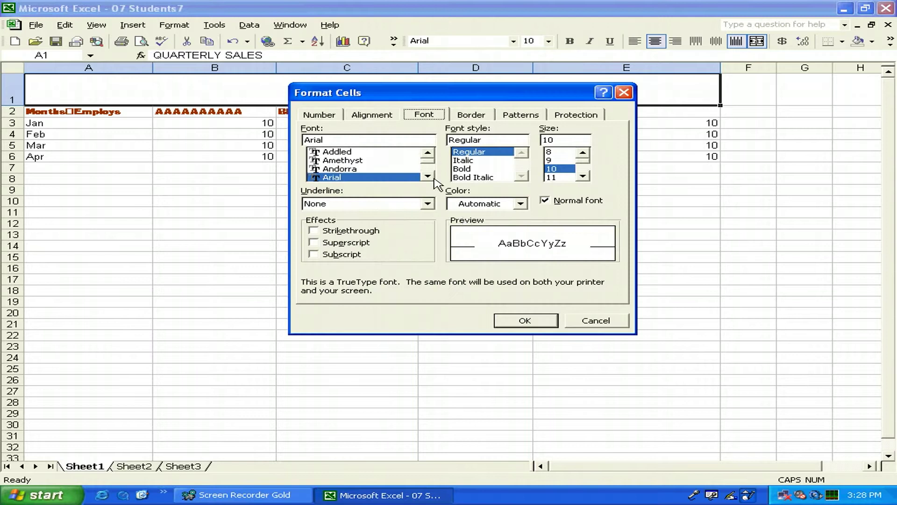
click(384, 116)
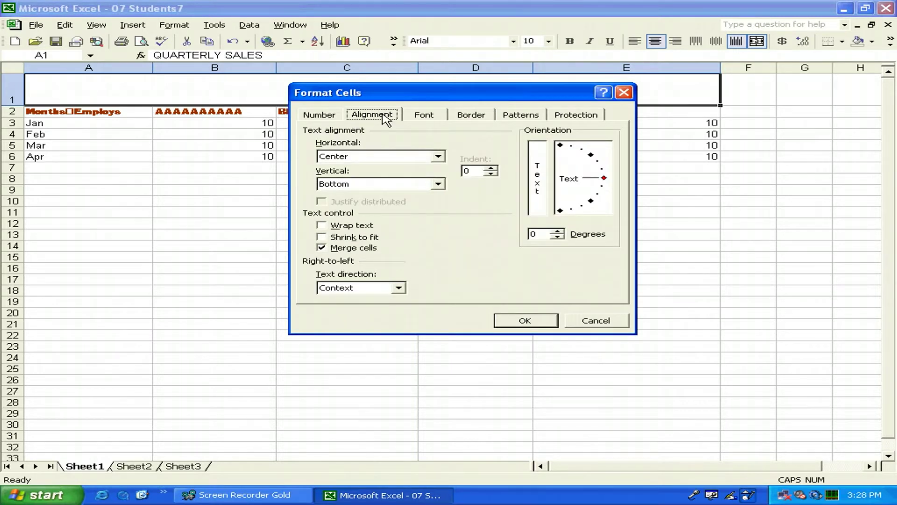
click(367, 186)
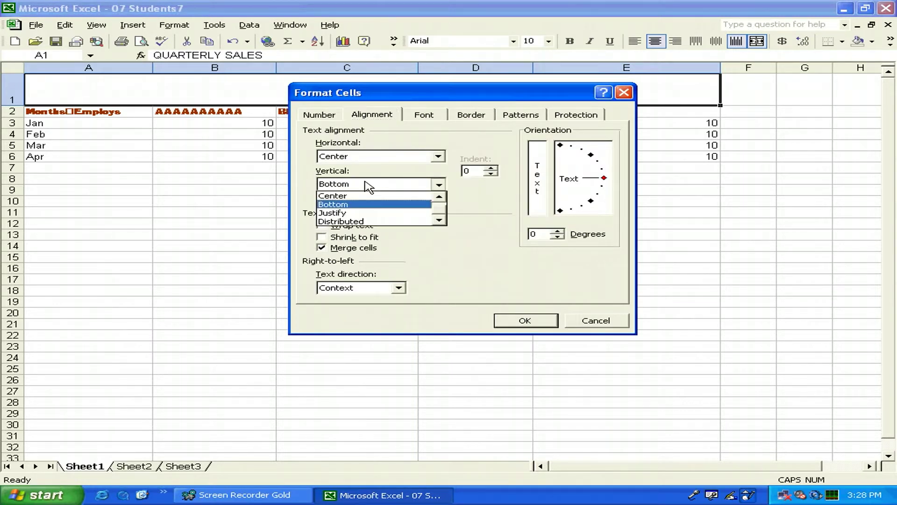
click(377, 204)
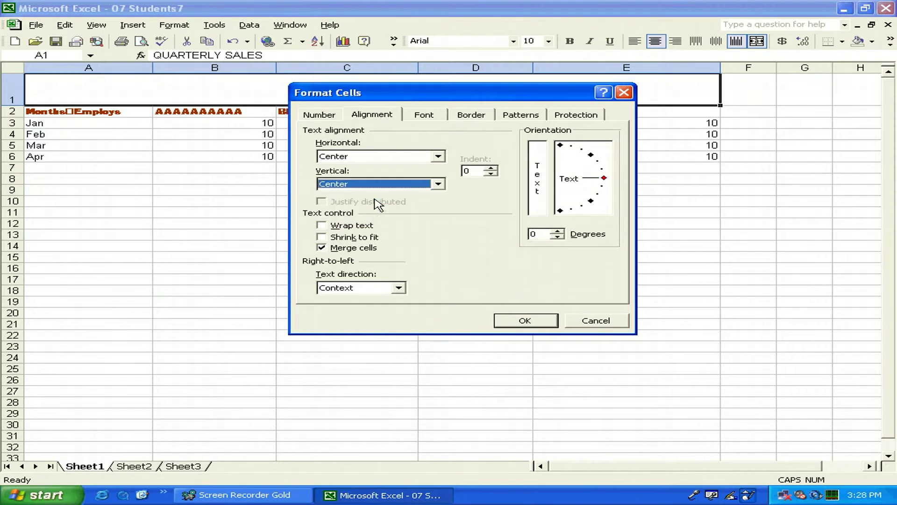
click(525, 321)
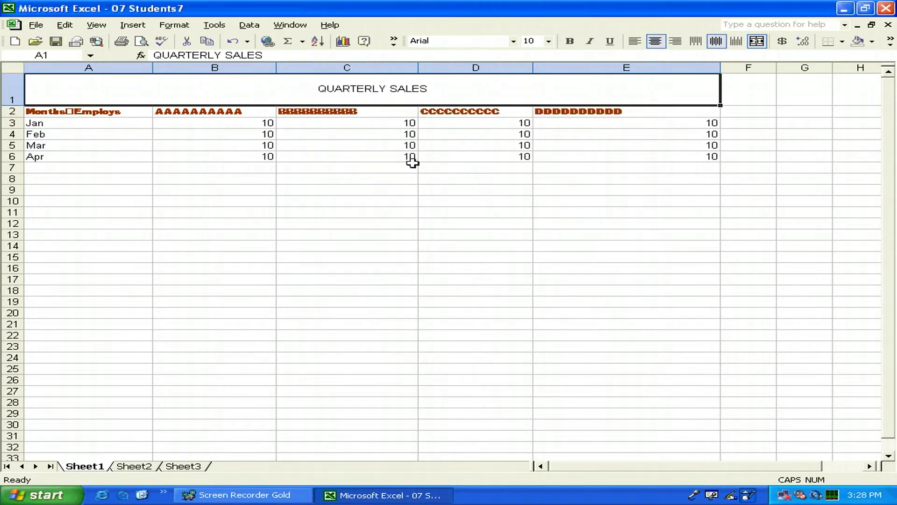
Step: Format the QUARTERLY SALES title in the Addled font at size 16 with brown font color, and deselect it
right_click(419, 95)
click(463, 229)
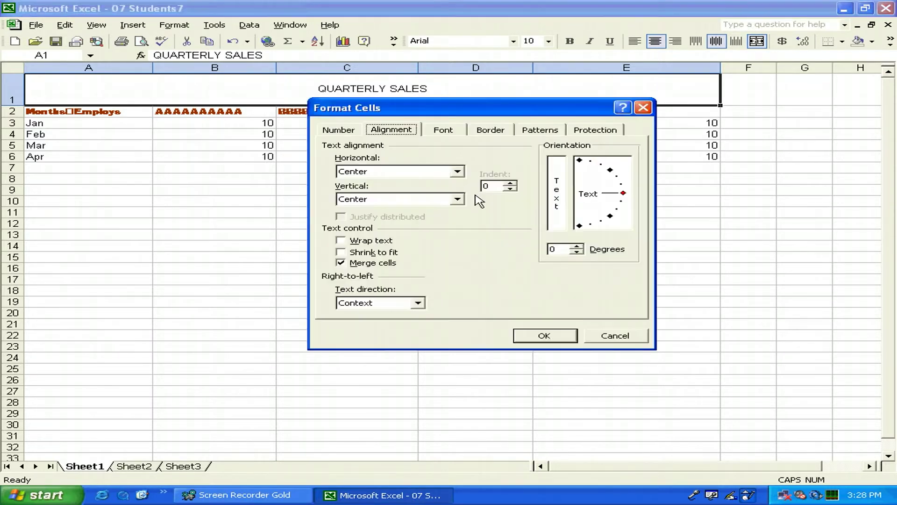
click(443, 133)
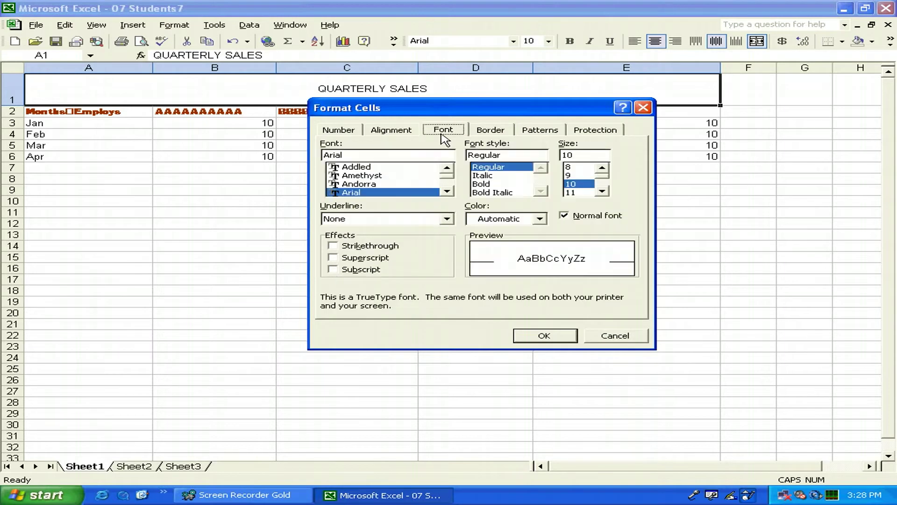
click(402, 168)
click(603, 191)
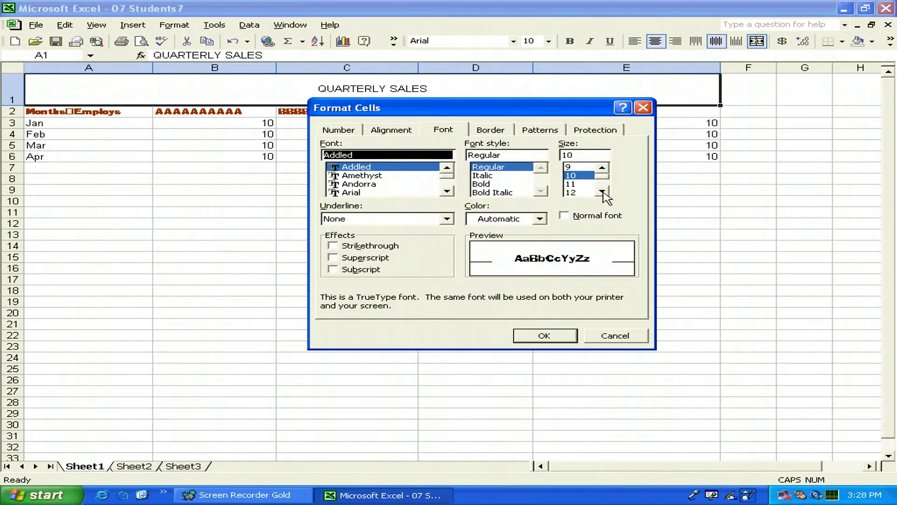
click(603, 191)
click(577, 193)
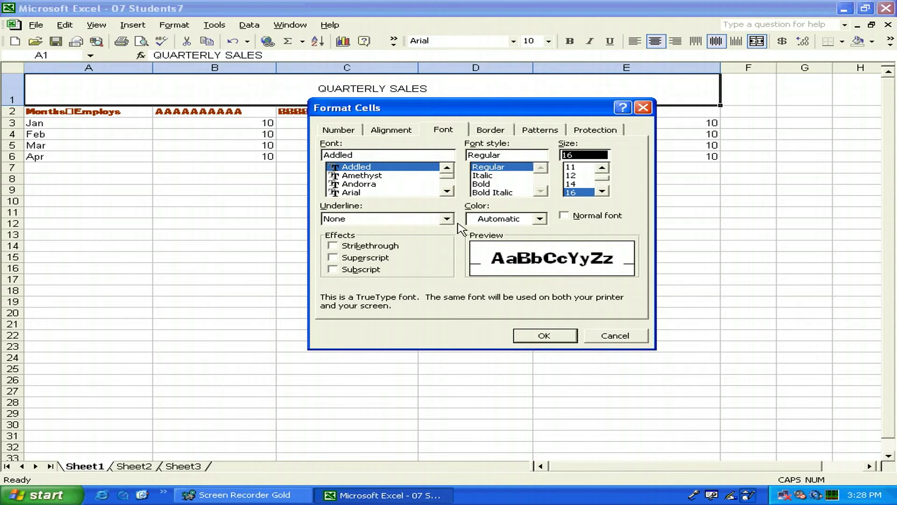
click(521, 221)
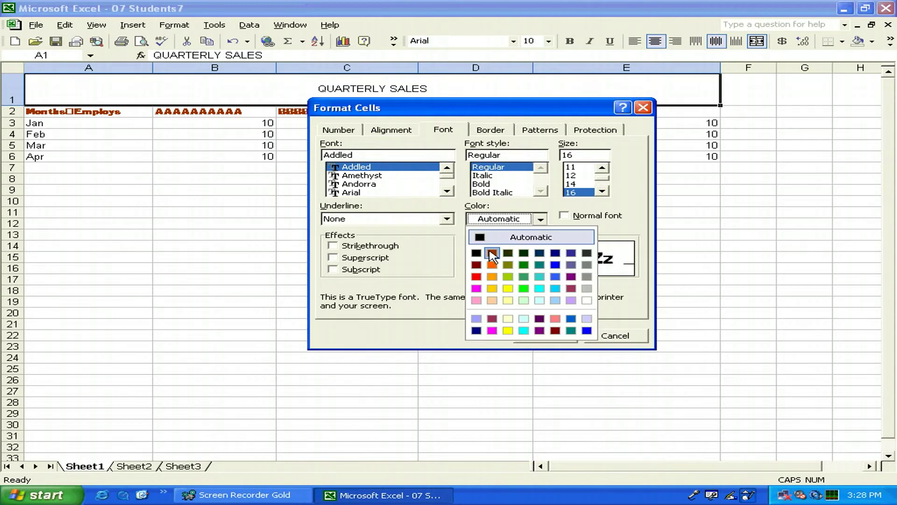
click(489, 251)
click(544, 336)
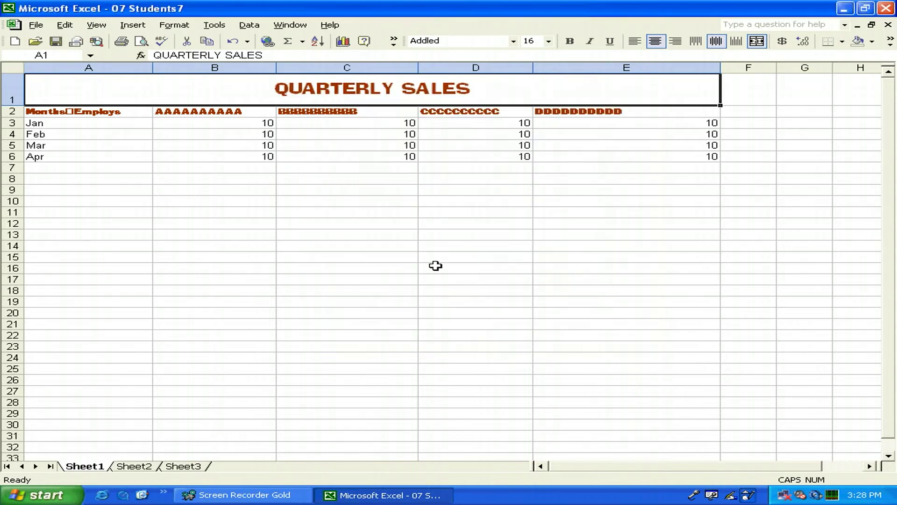
click(435, 265)
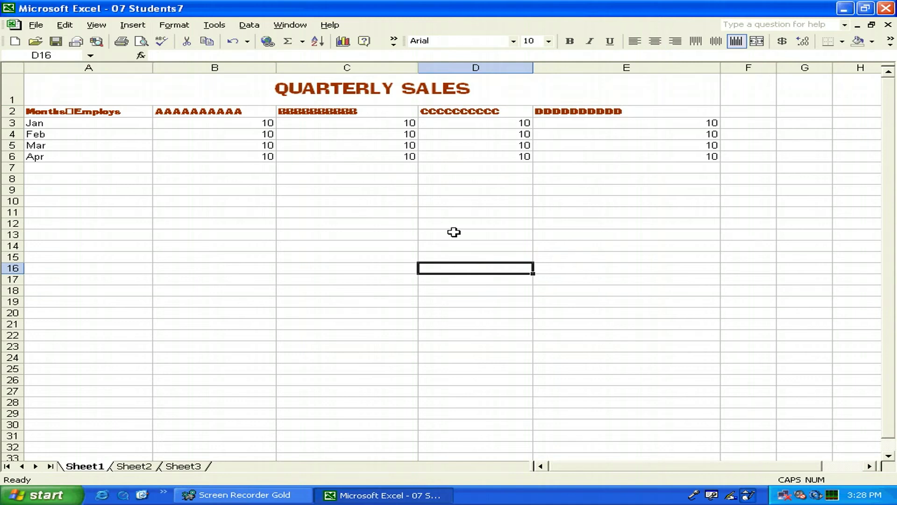